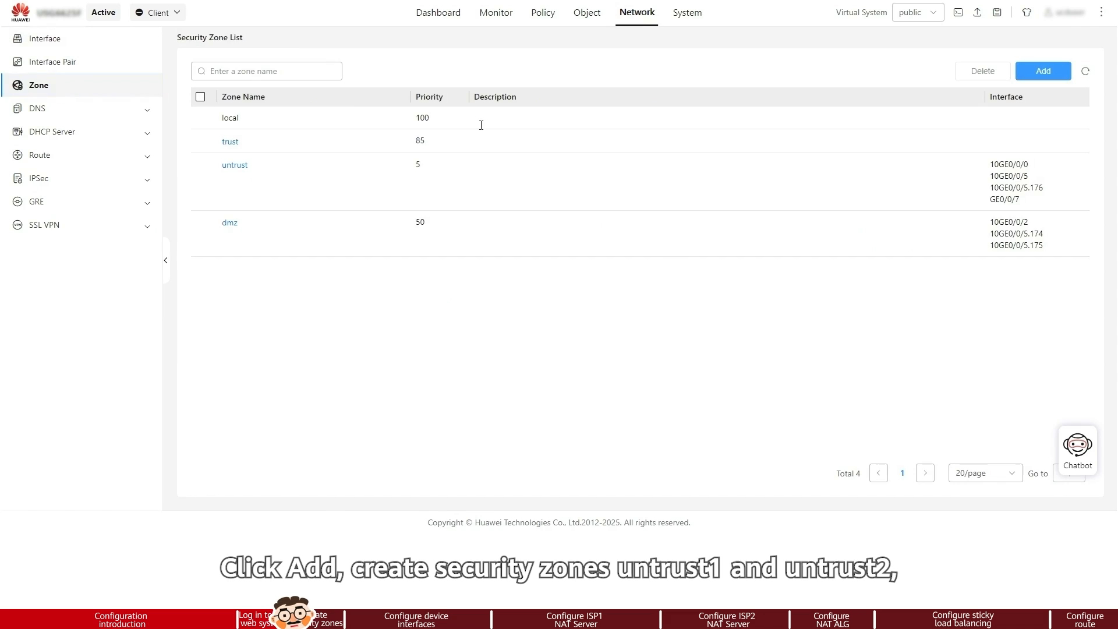
Create the security zones untrust1 and untrust2, giving untrust2 a priority of 20.
click(845, 46)
key(Tab)
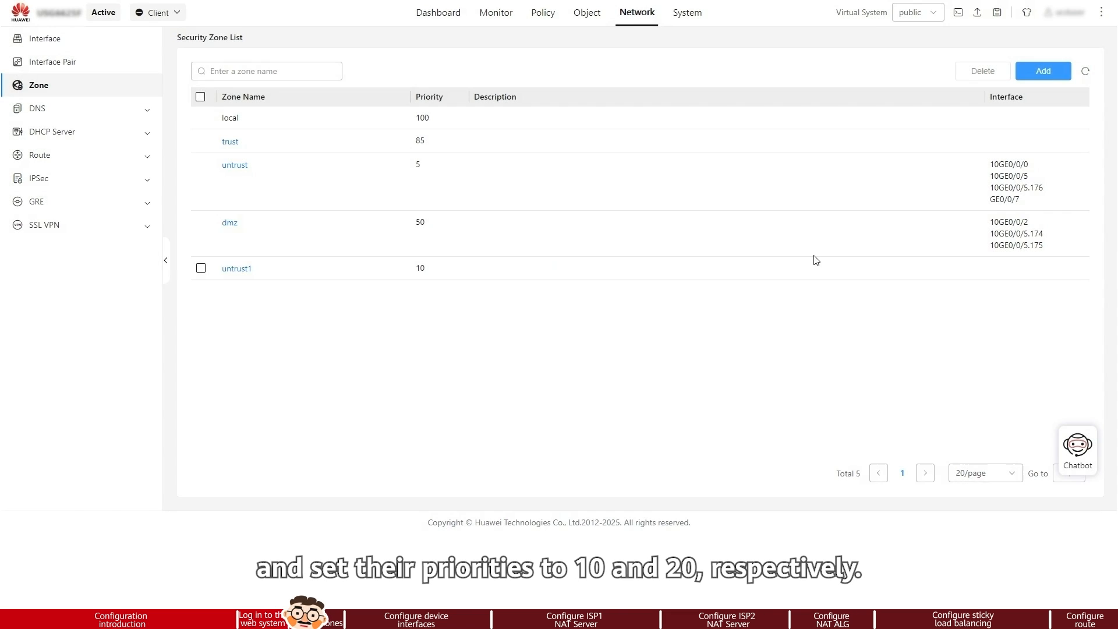
click(1044, 71)
text(untrust2)
key(Tab)
text(20)
click(1078, 512)
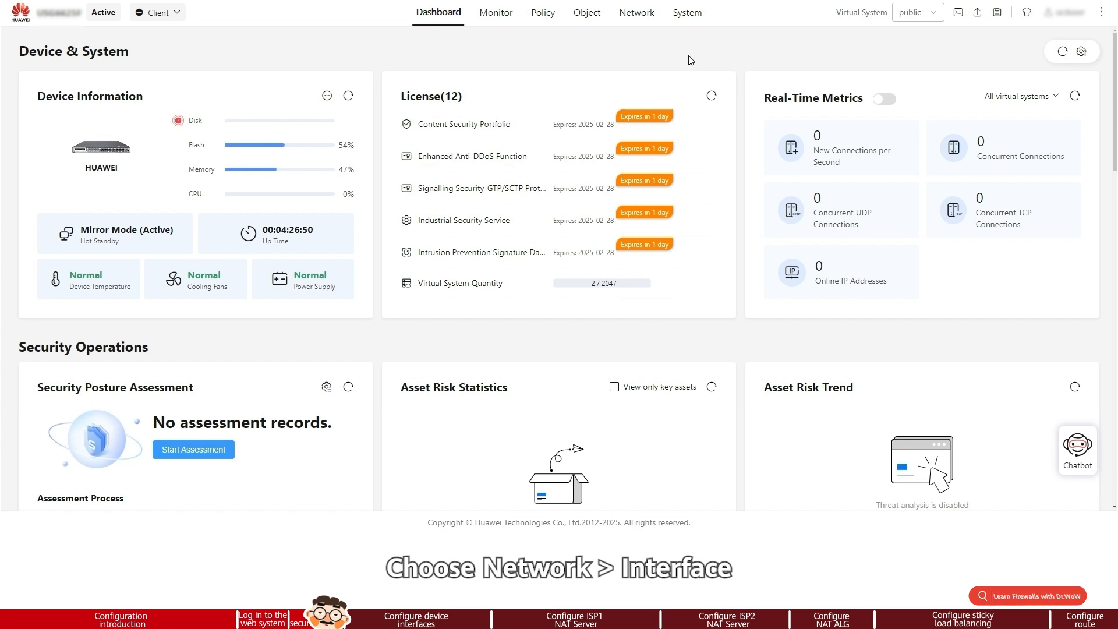
Configure network interface 10GE0/0/2 with zone dmz and static IPv4 address 10.2.0.1/24.
click(637, 12)
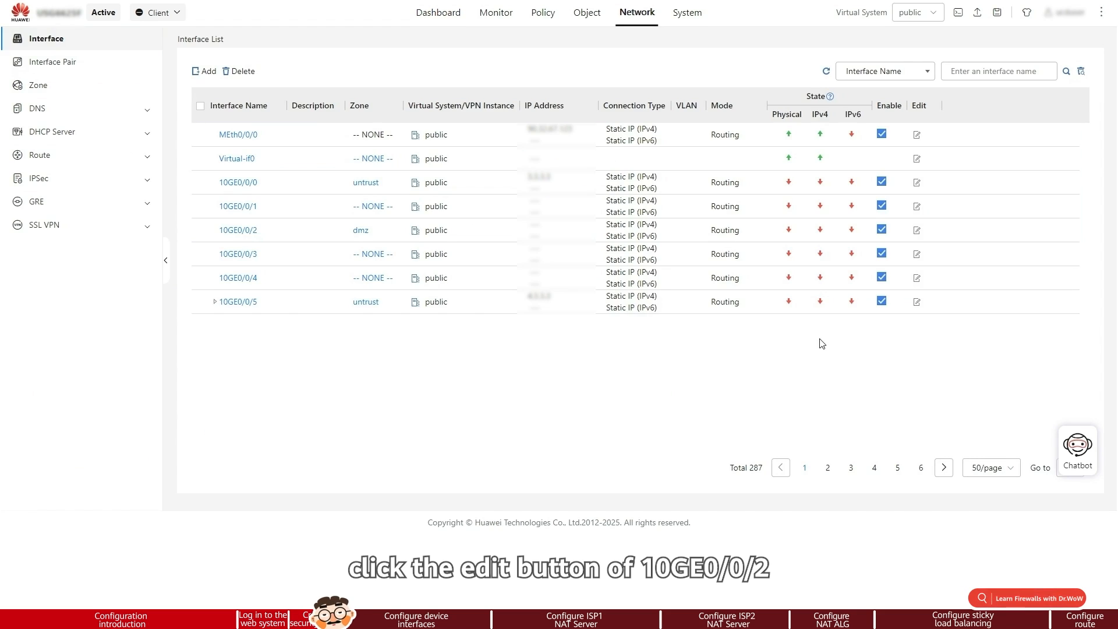
click(918, 231)
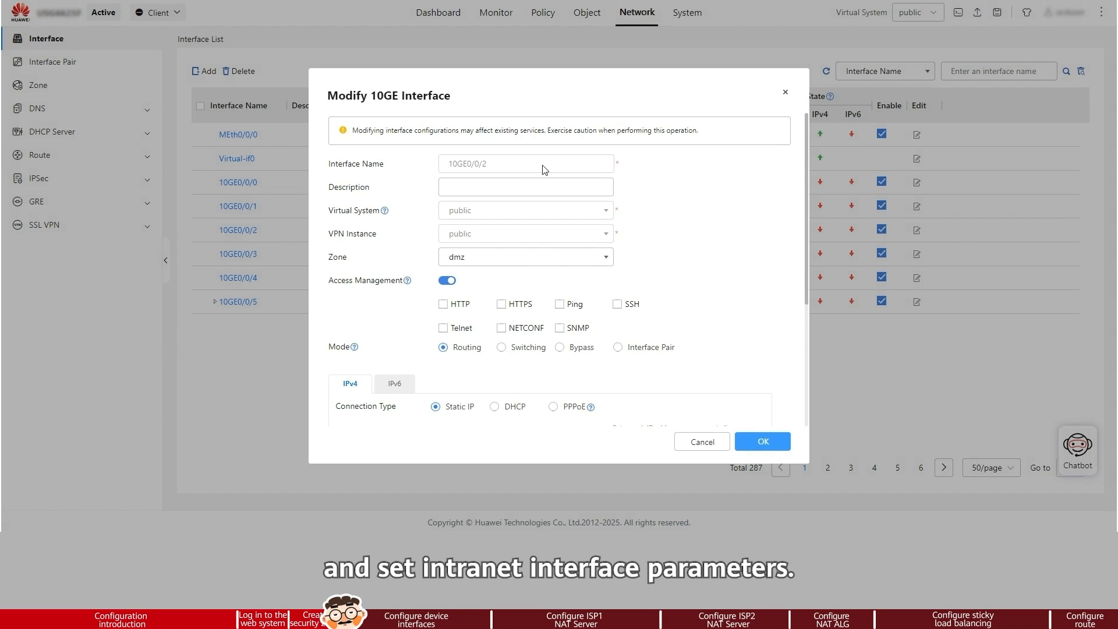
click(604, 258)
click(526, 357)
scroll(478, 318, down, 2)
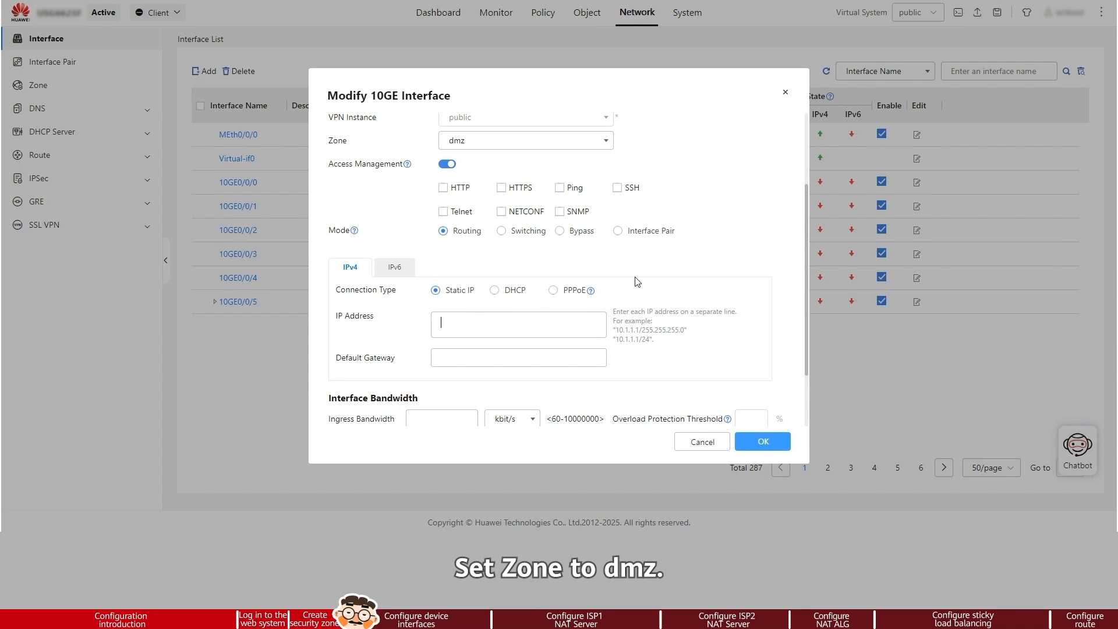
text(10.2.0)
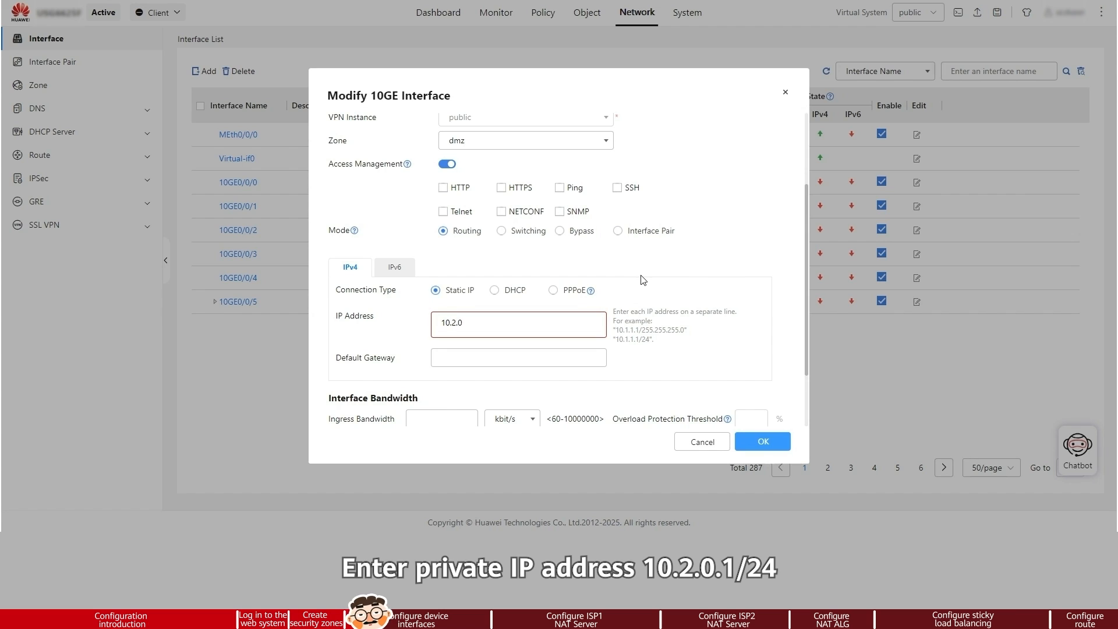
text(.1/24)
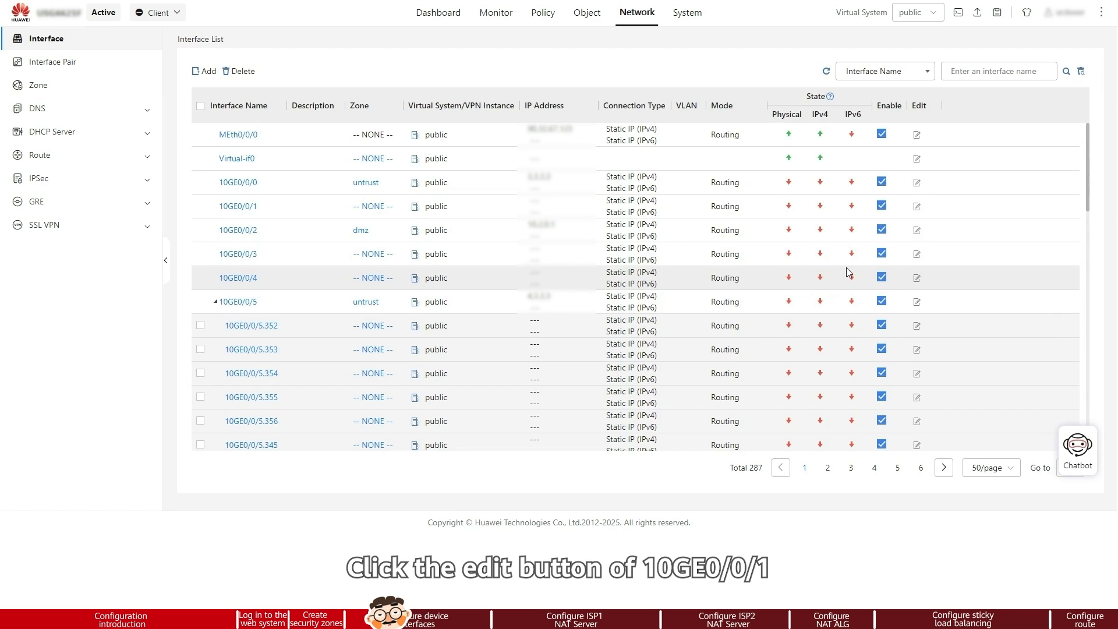
Assign interface 10GE0/0/1 to zone untrust1 with static IPv4 address 1.1.1.1/24 and save it.
click(916, 207)
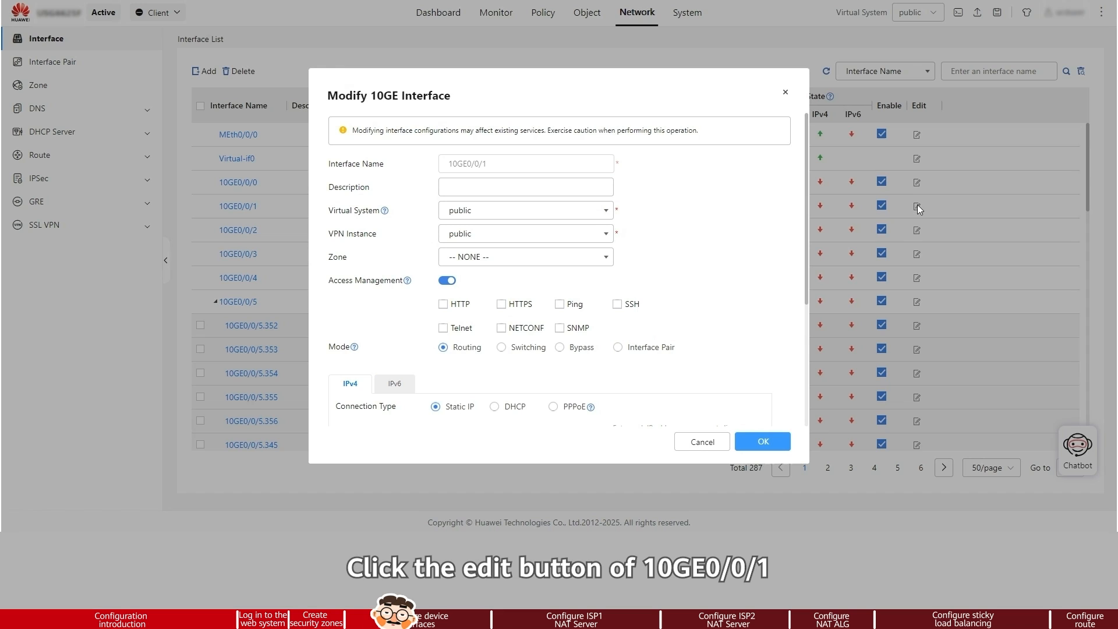
click(607, 264)
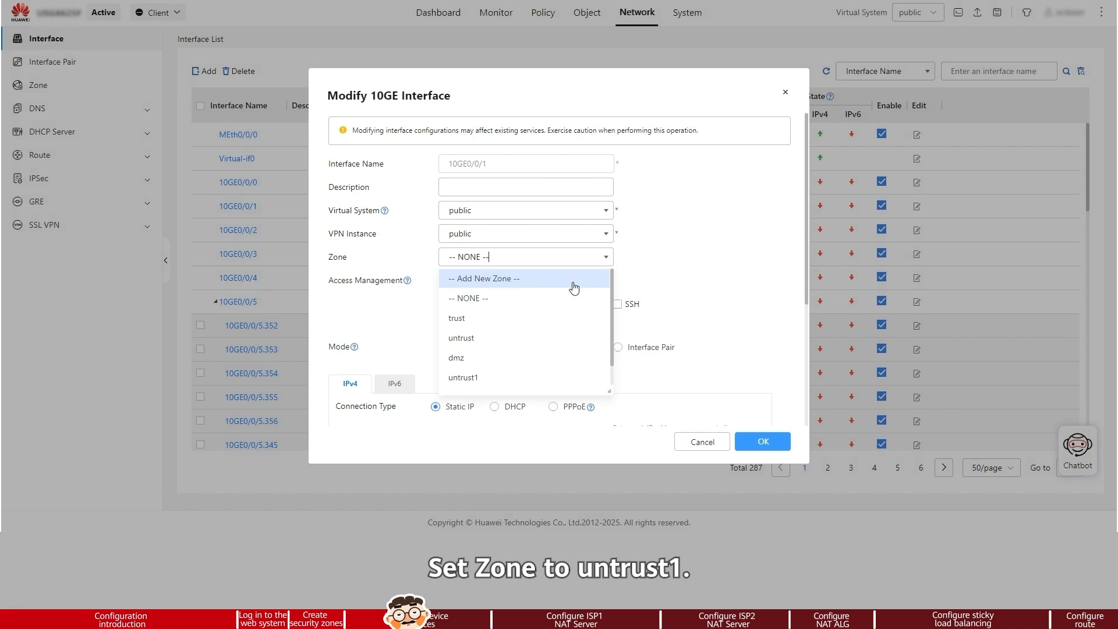
click(501, 355)
scroll(674, 257, down, 3)
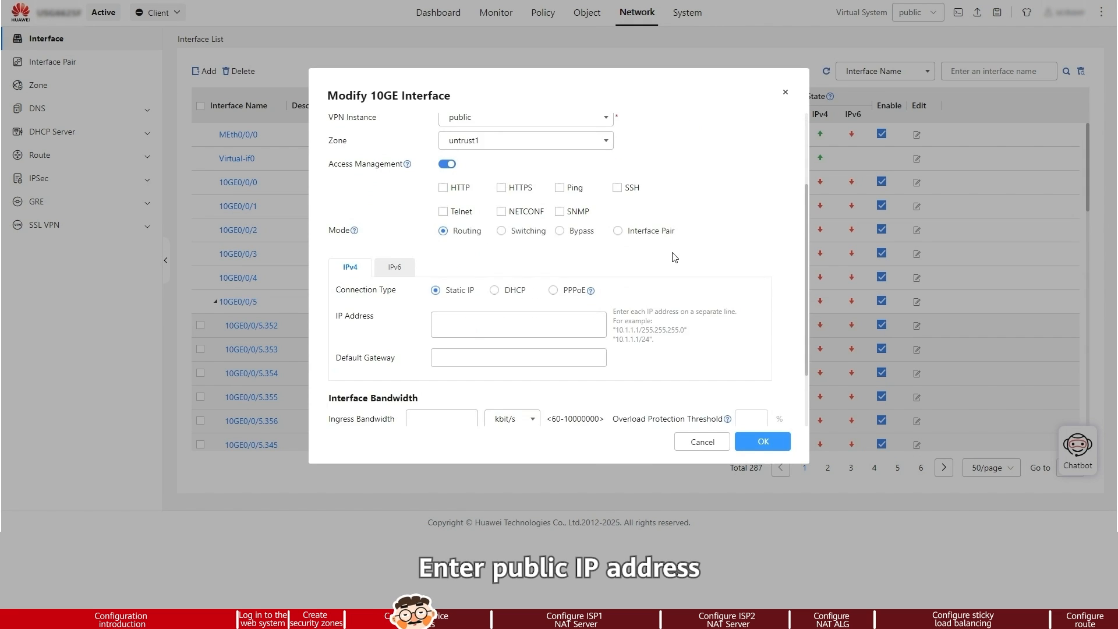
text(1)
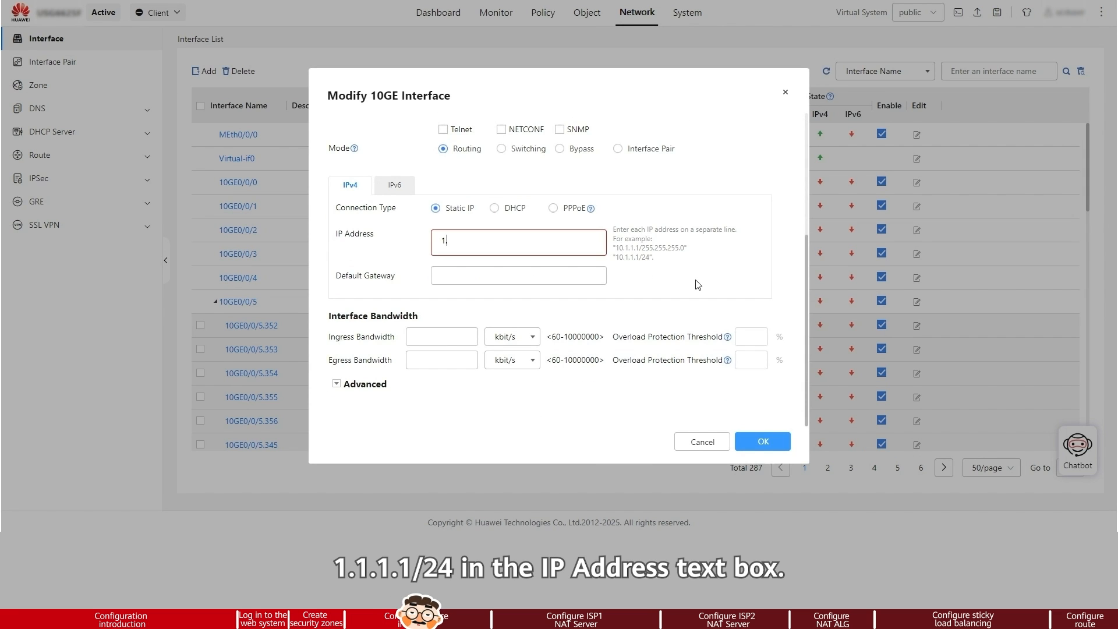
text(.1.1.1/24)
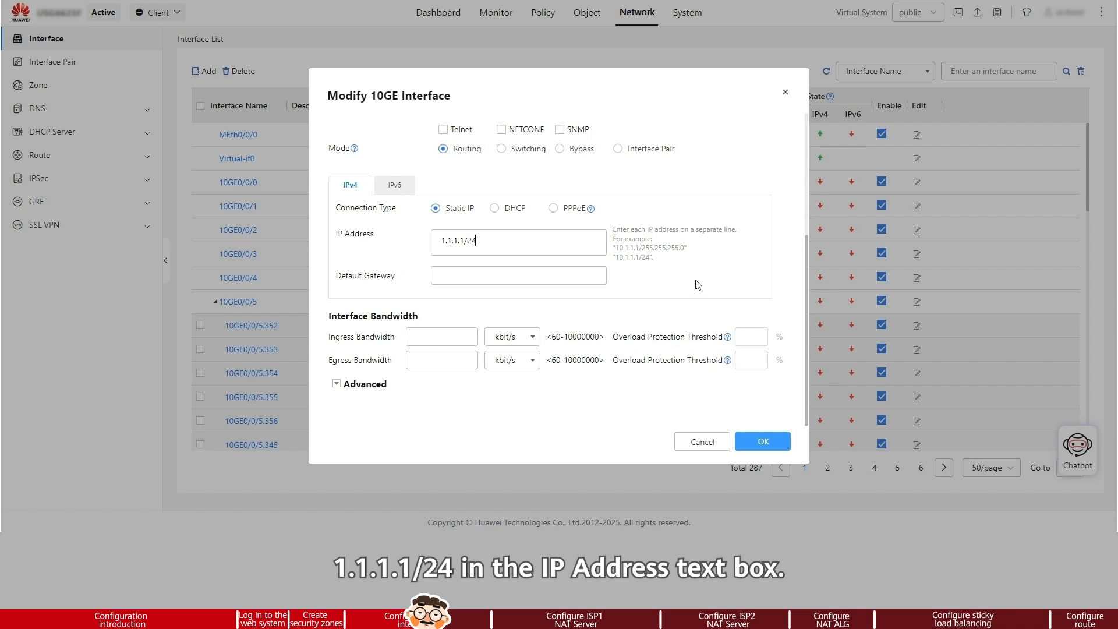
click(784, 435)
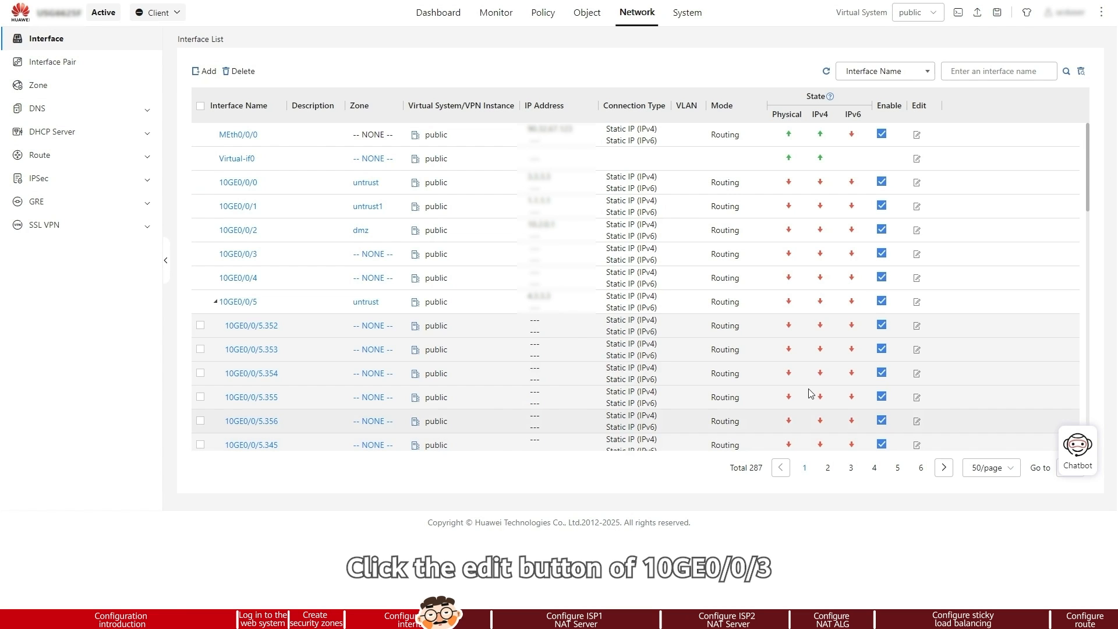
Assign interface 10GE0/0/3 to zone untrust2 with static IPv4 address 2.2.2.2/24 and save it.
click(917, 254)
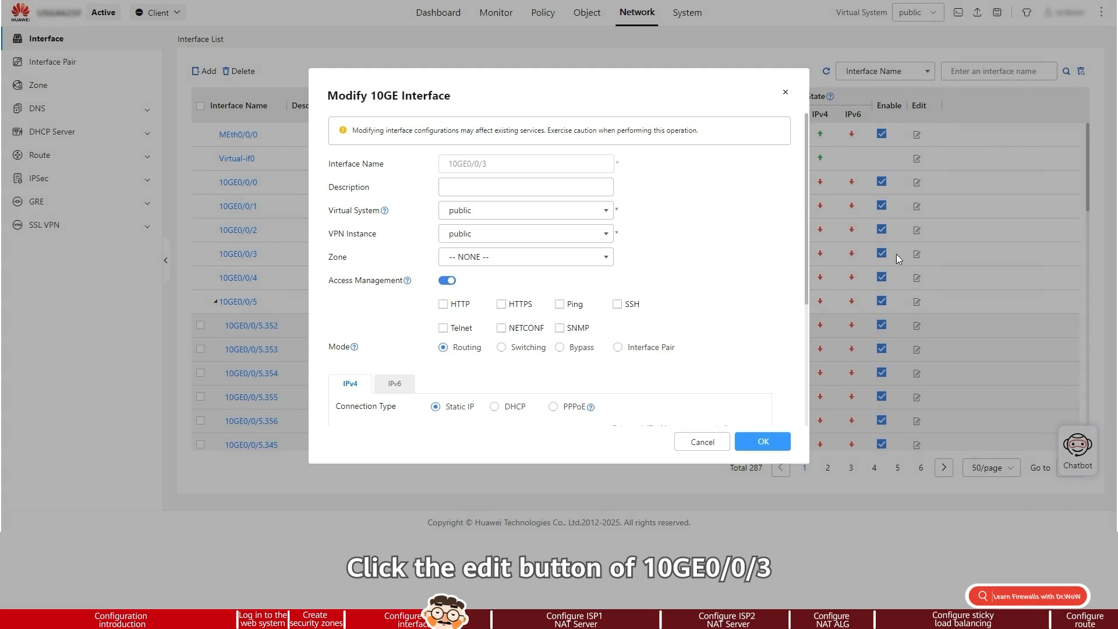
click(596, 257)
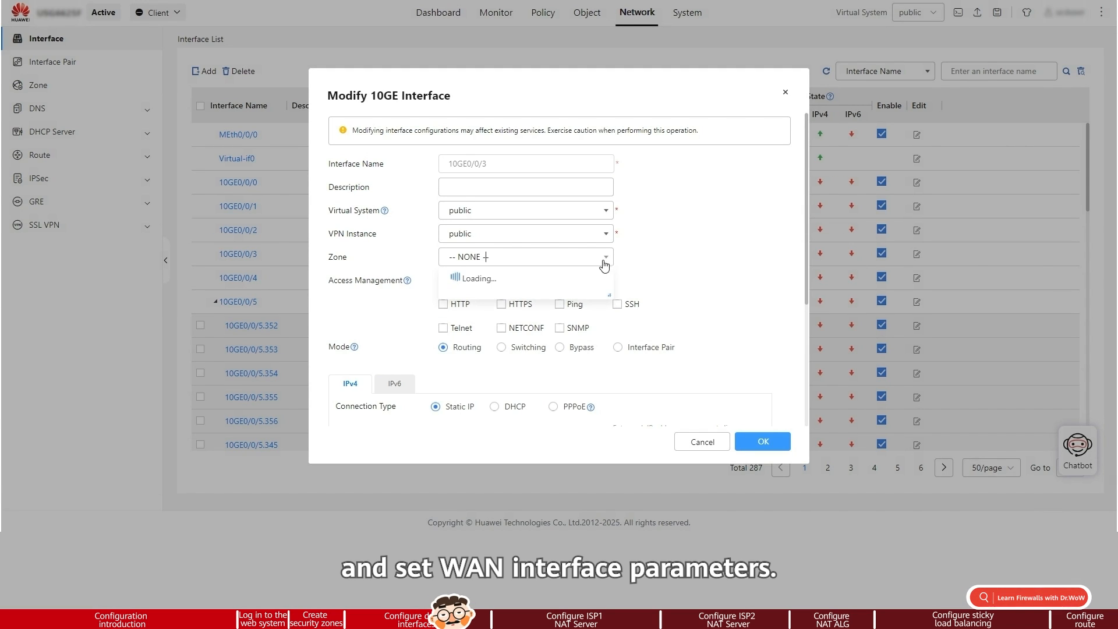
scroll(512, 370, down, 1)
click(501, 377)
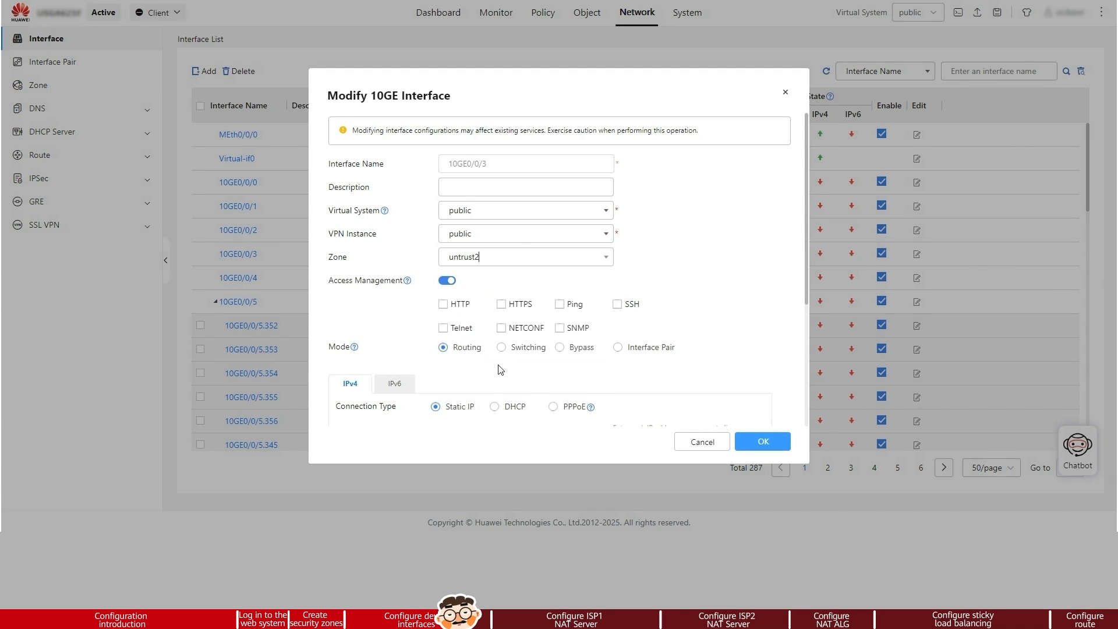
scroll(496, 352, down, 2)
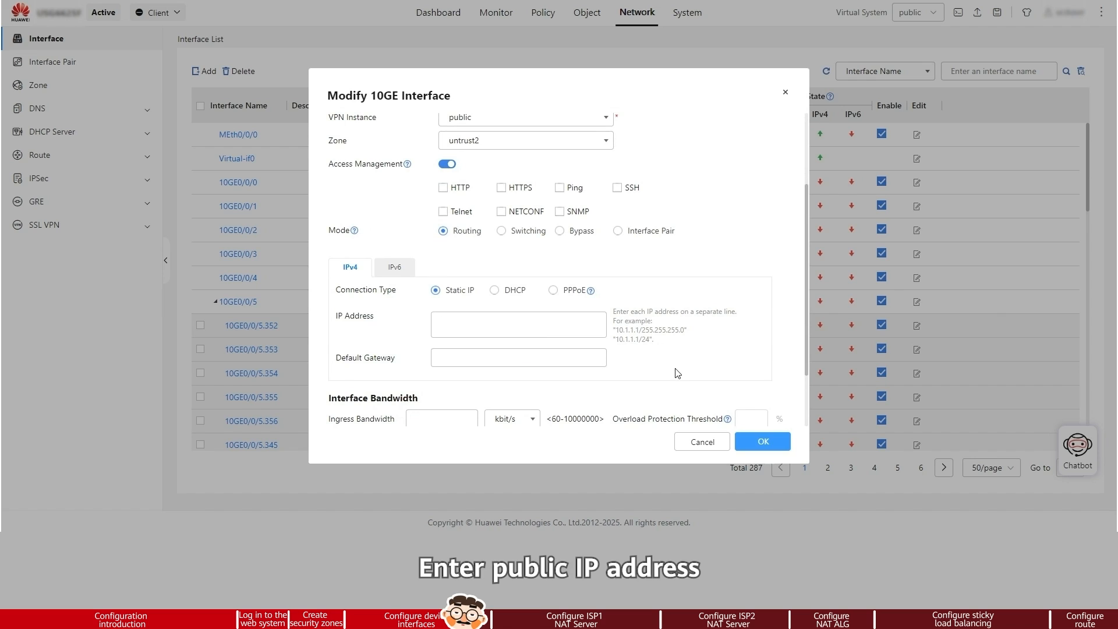
text(2.2.2.2)
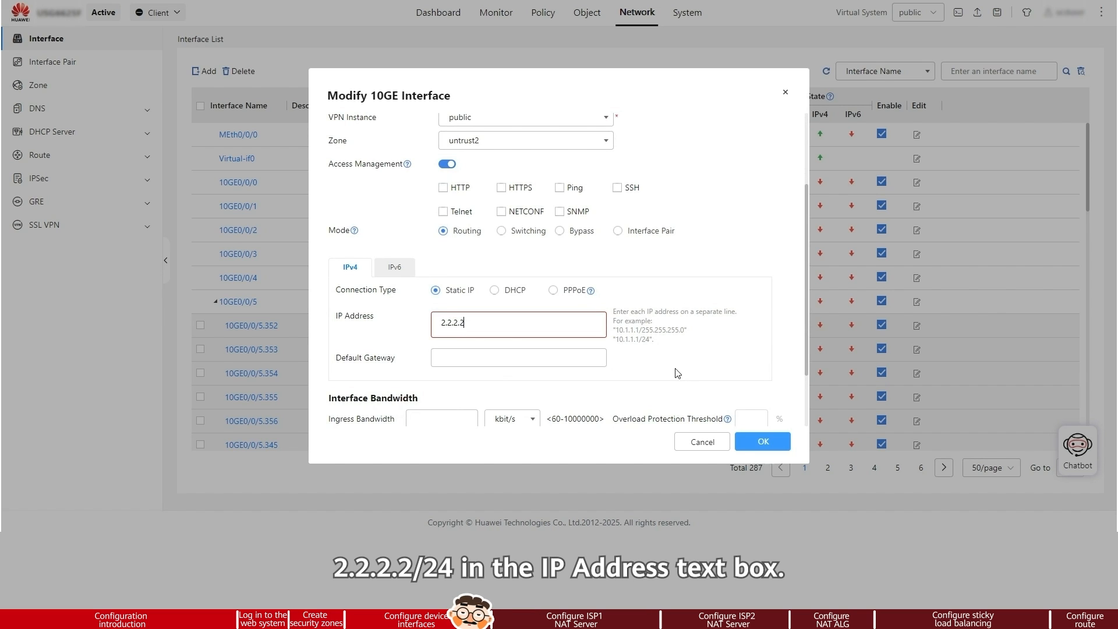
text(/24)
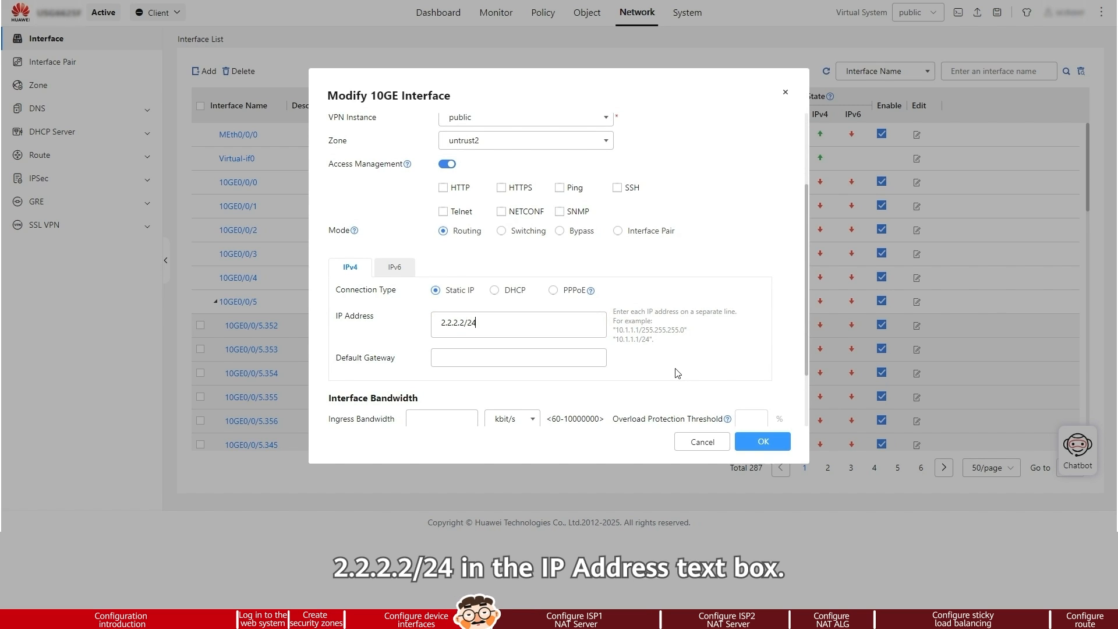
click(759, 442)
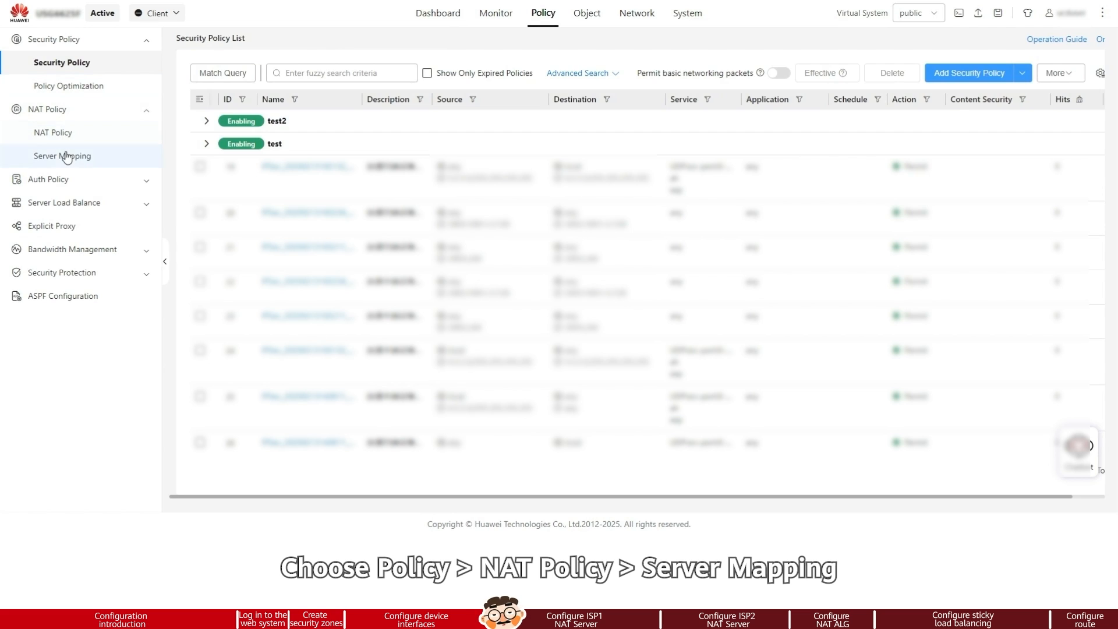
Start a new NAT server mapping named policy_ftp1.
click(64, 155)
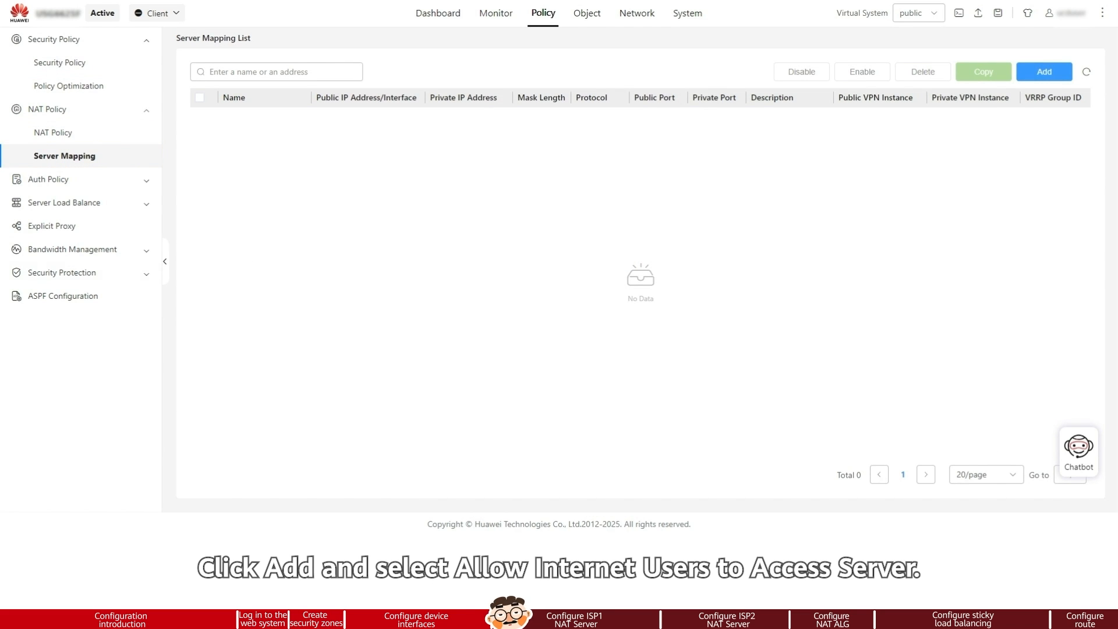
click(1044, 72)
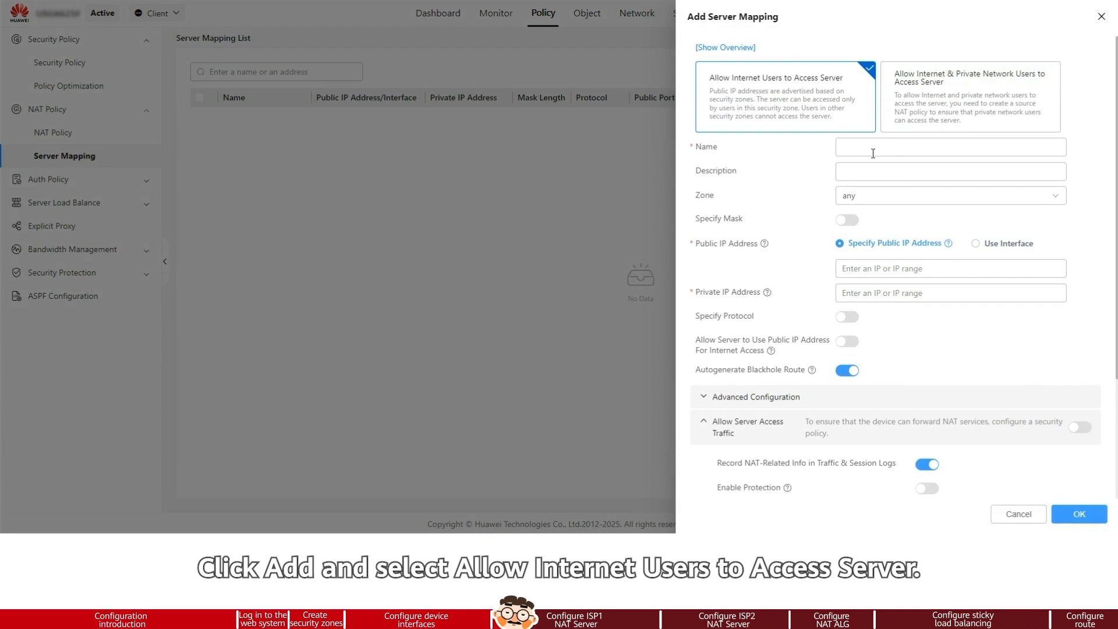
text(policy_)
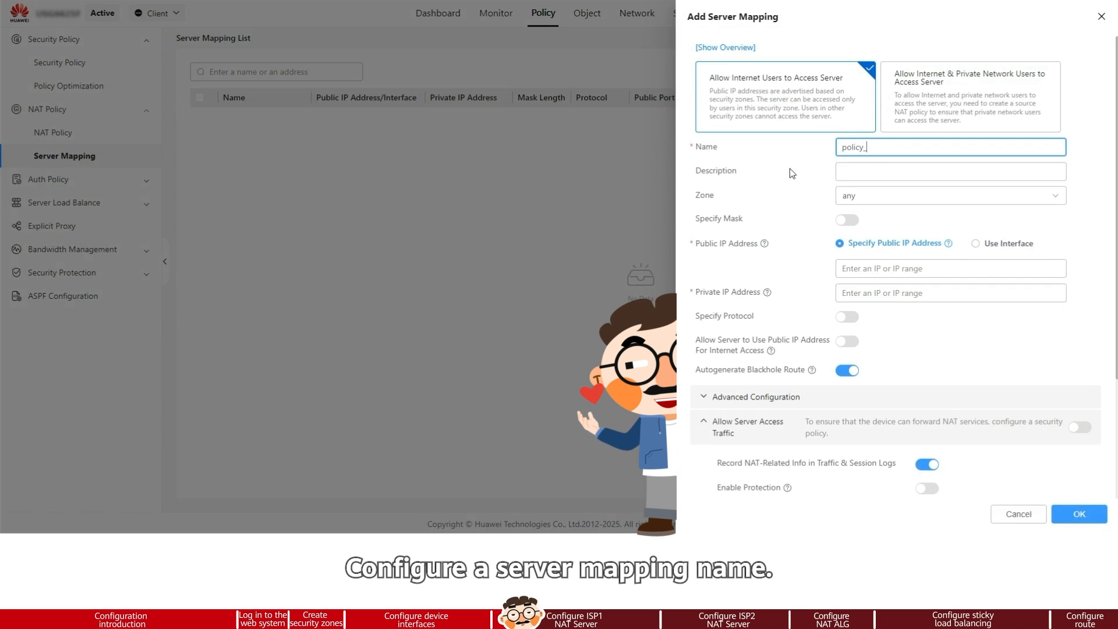
text(ftp1)
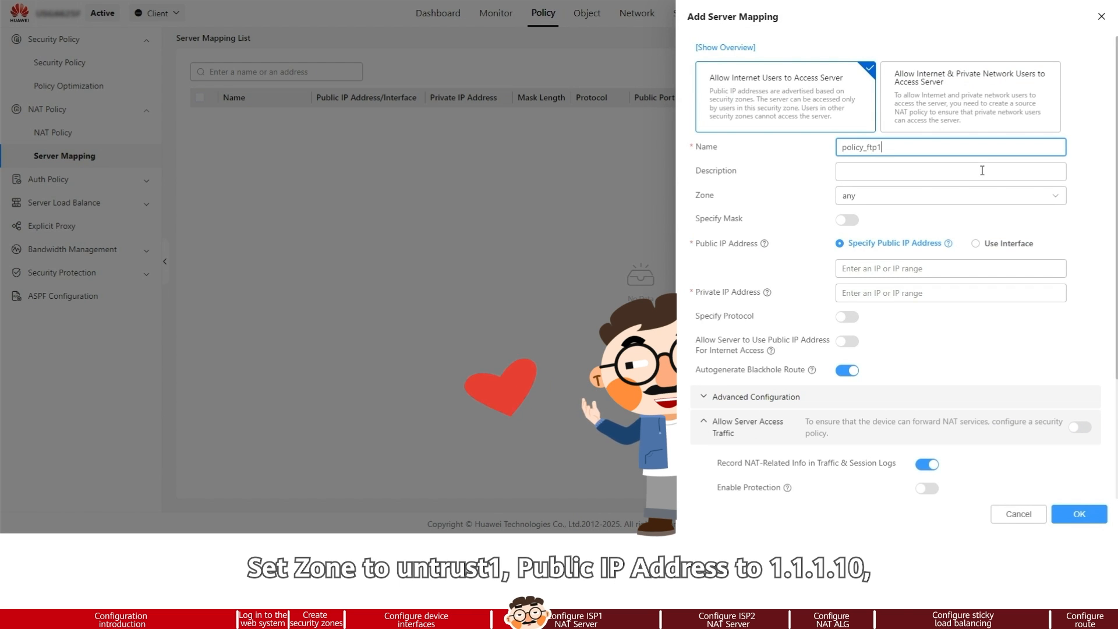
Set the mapping's zone to untrust1, public IP address to 1.1.1.10 and private IP address to 10.2.0.8.
click(1045, 195)
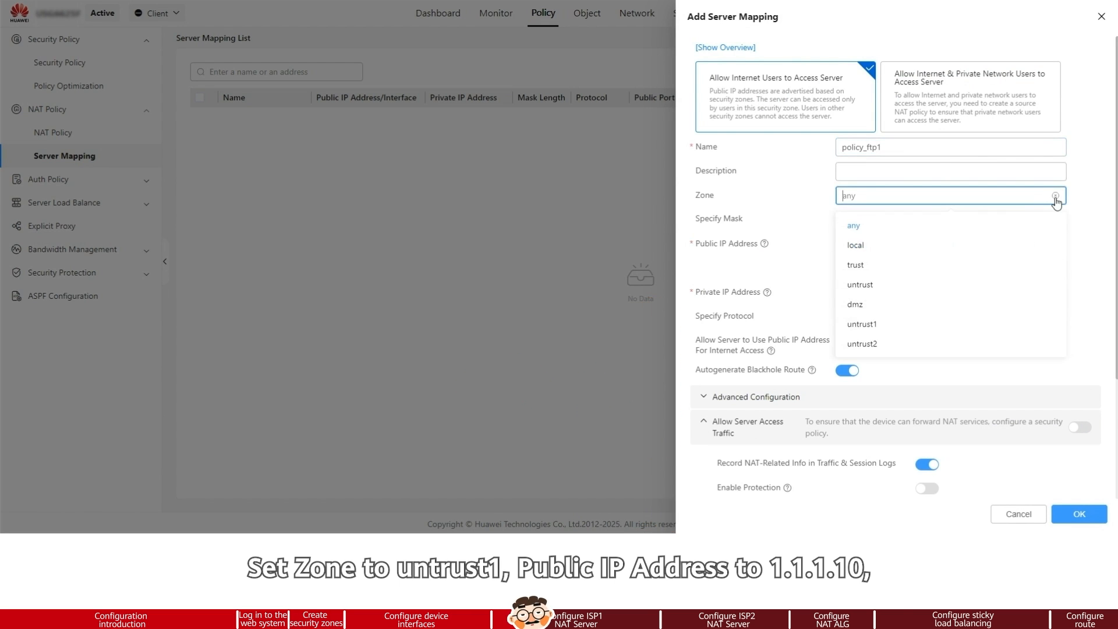
click(926, 329)
click(866, 270)
text(1.)
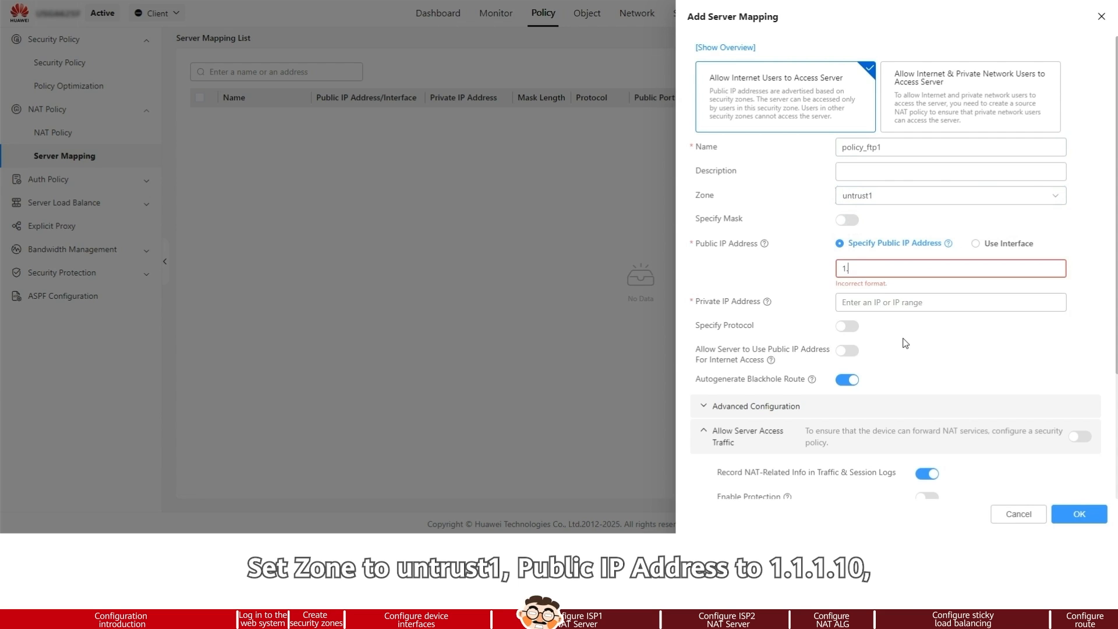
text(1.1.10)
key(Tab)
text(10.2)
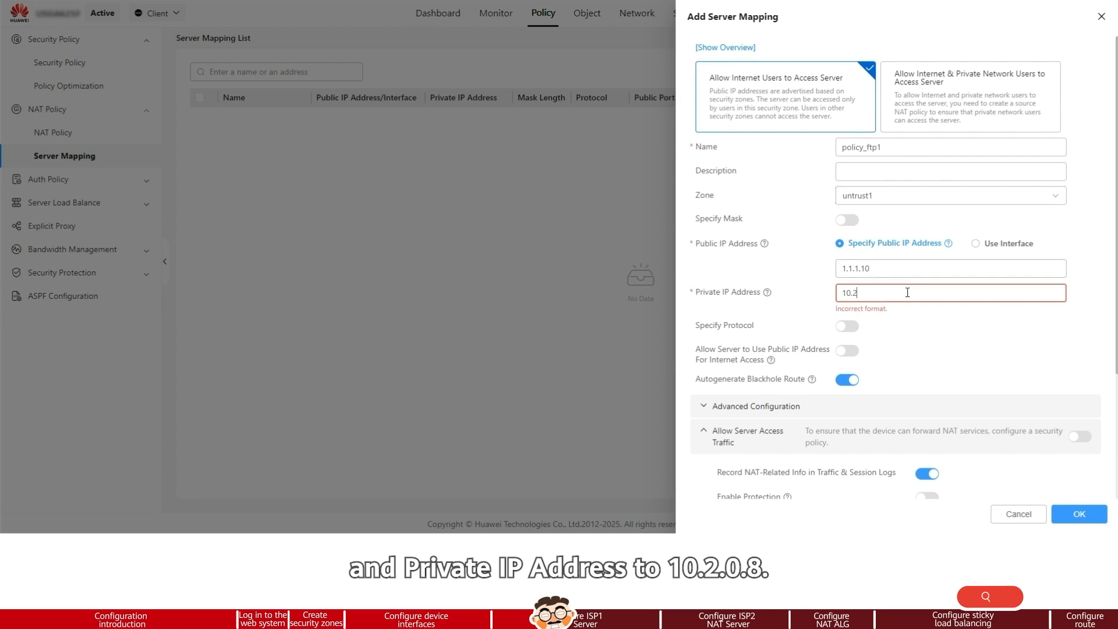
text(.0.8)
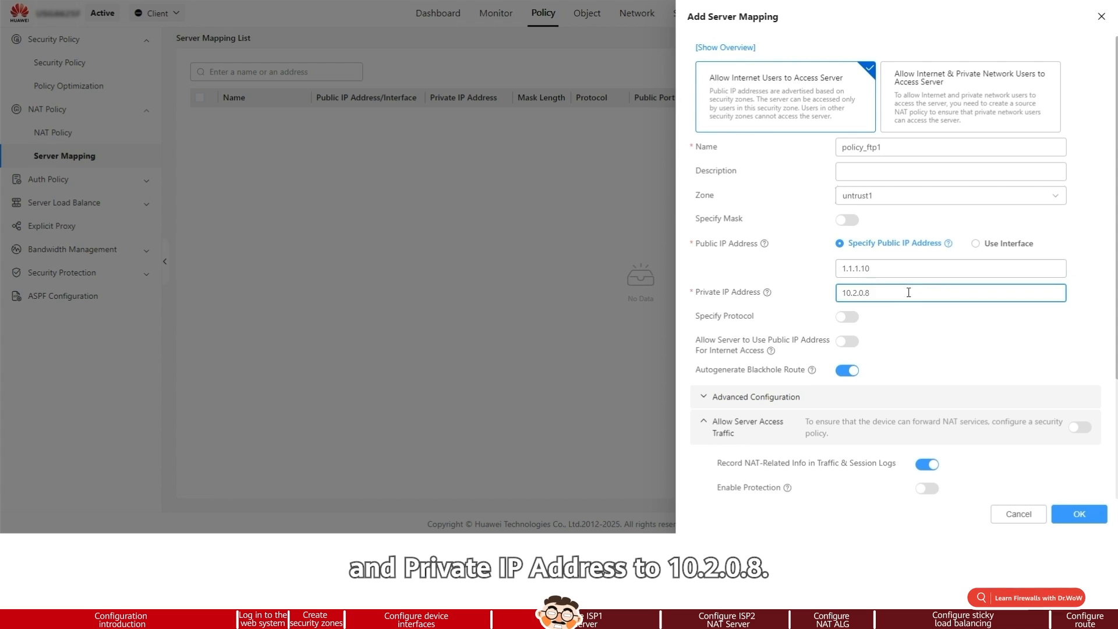
Specify the TCP protocol for the mapping and set both the public and private ports to 21.
click(849, 318)
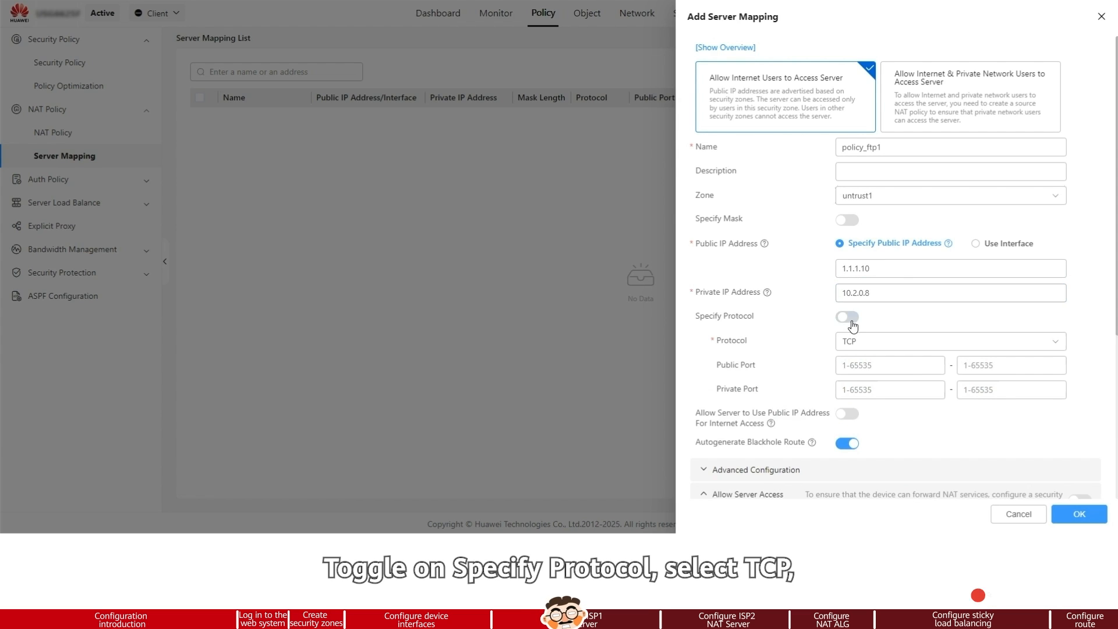
click(893, 368)
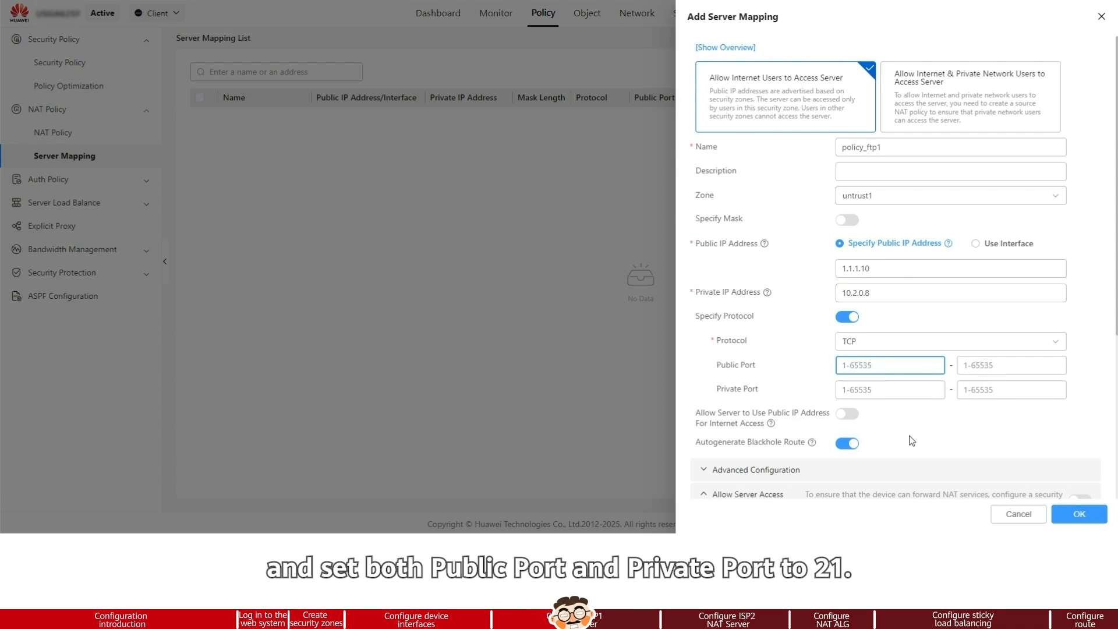
text(21)
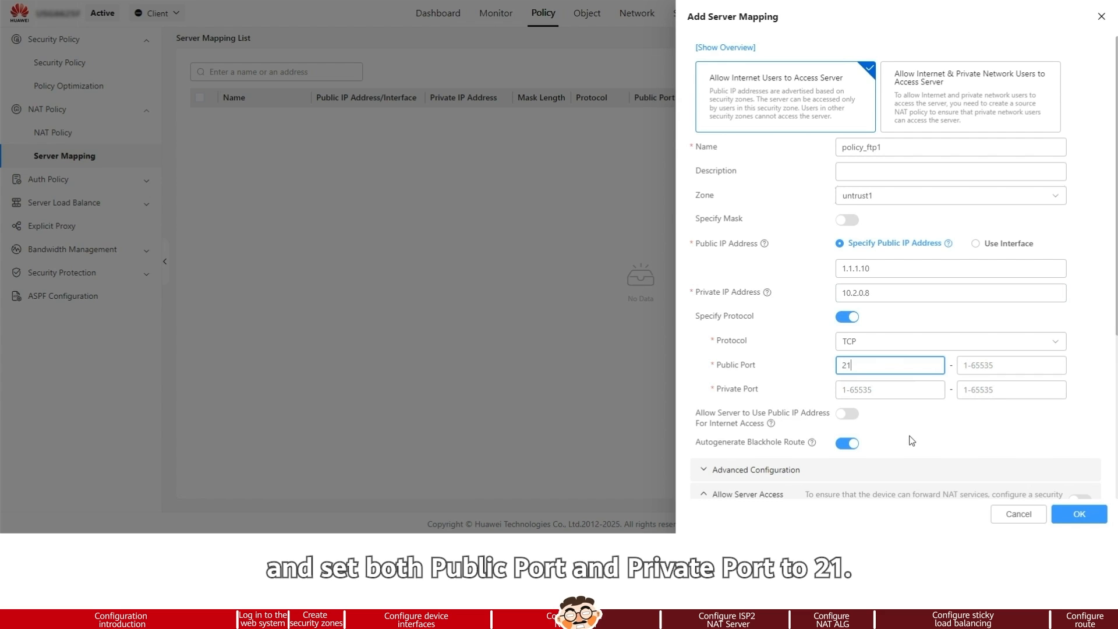
click(905, 391)
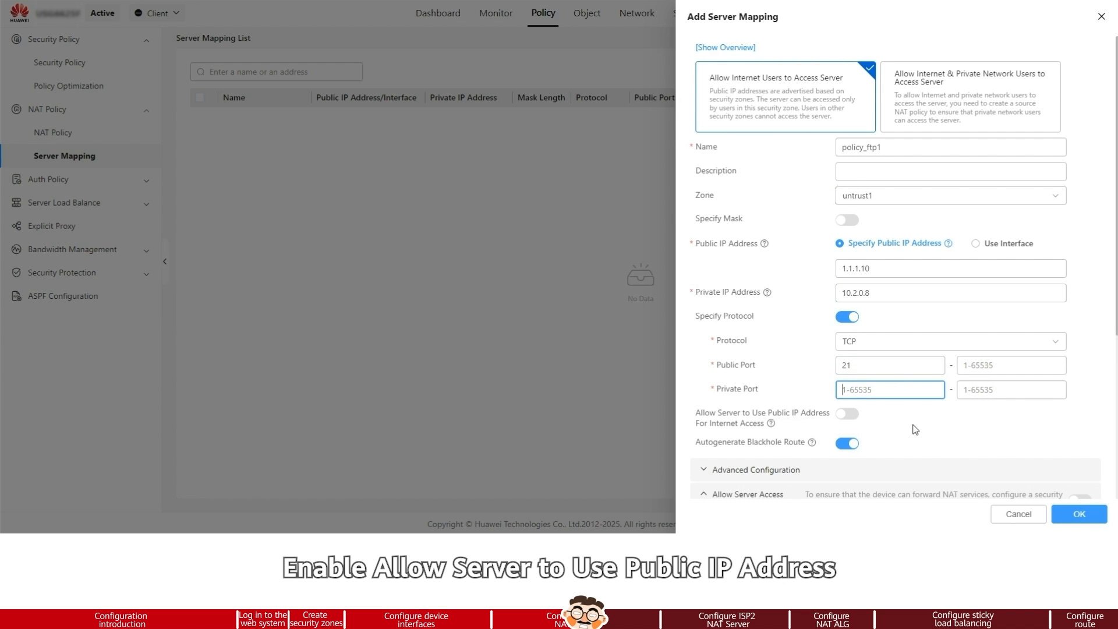
text(21)
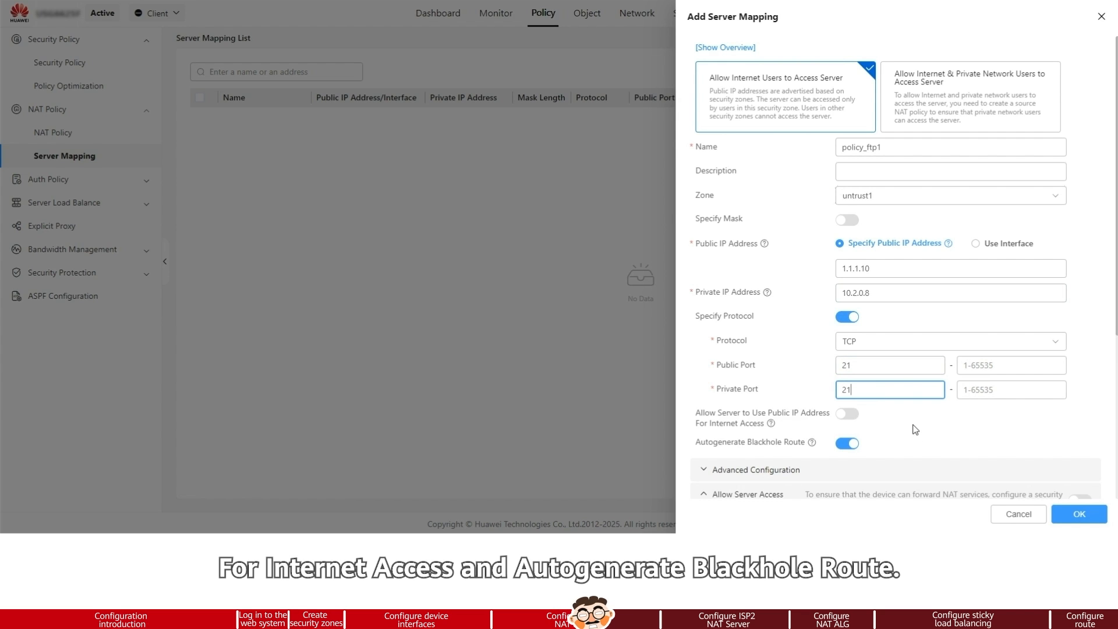
Allow the server to use the public IP address for Internet access and enable Allow Server Access Traffic for policy_ftp1.
click(849, 416)
scroll(1002, 410, down, 2)
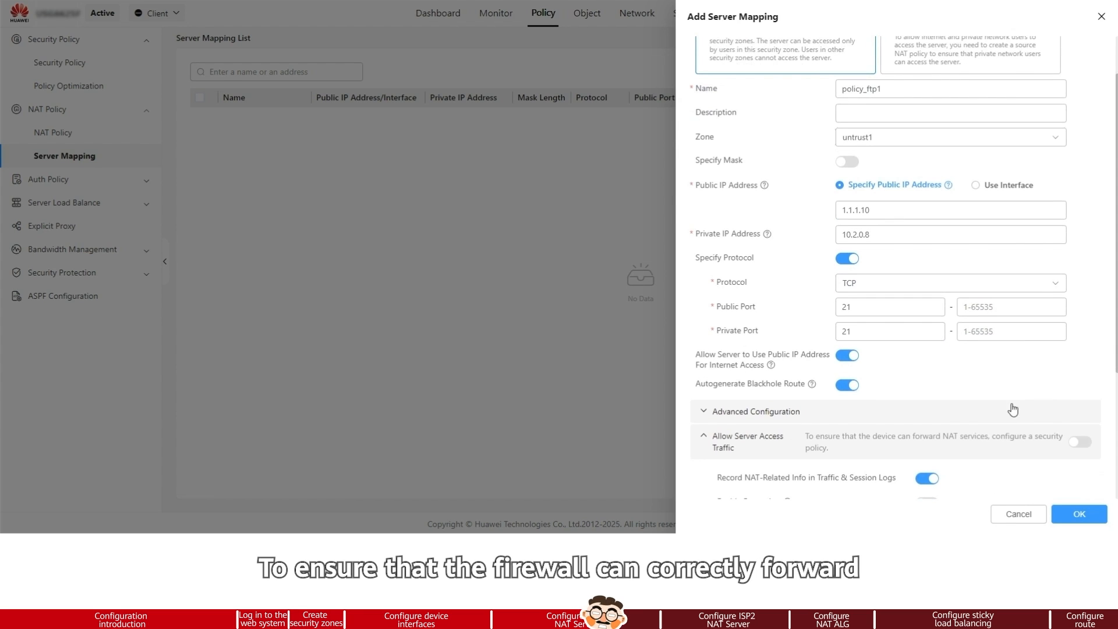
click(1086, 446)
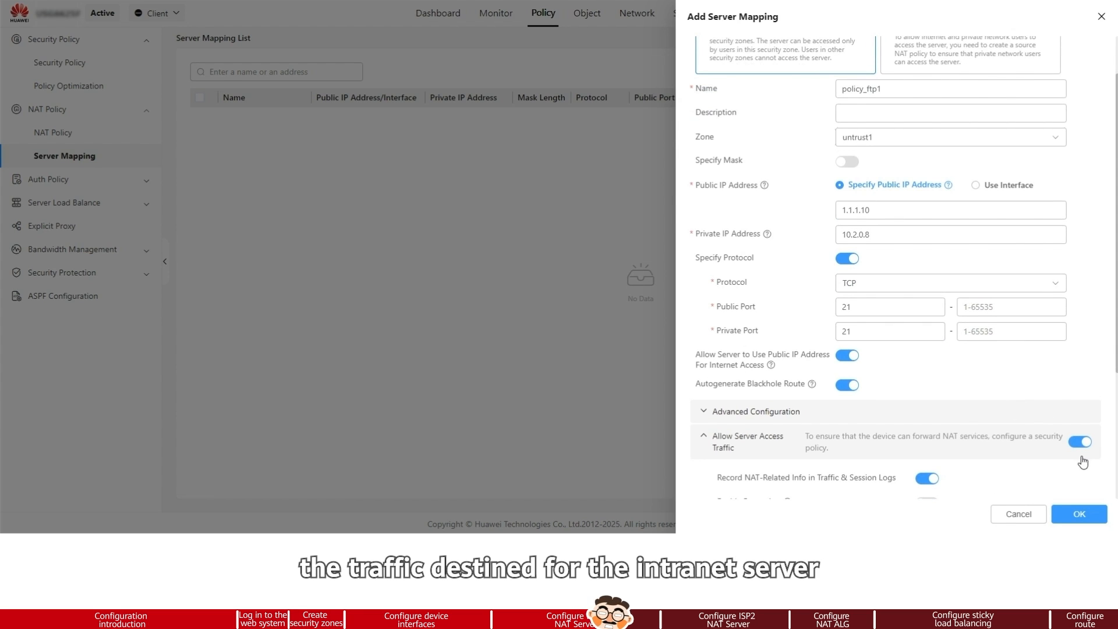
scroll(1083, 462, down, 5)
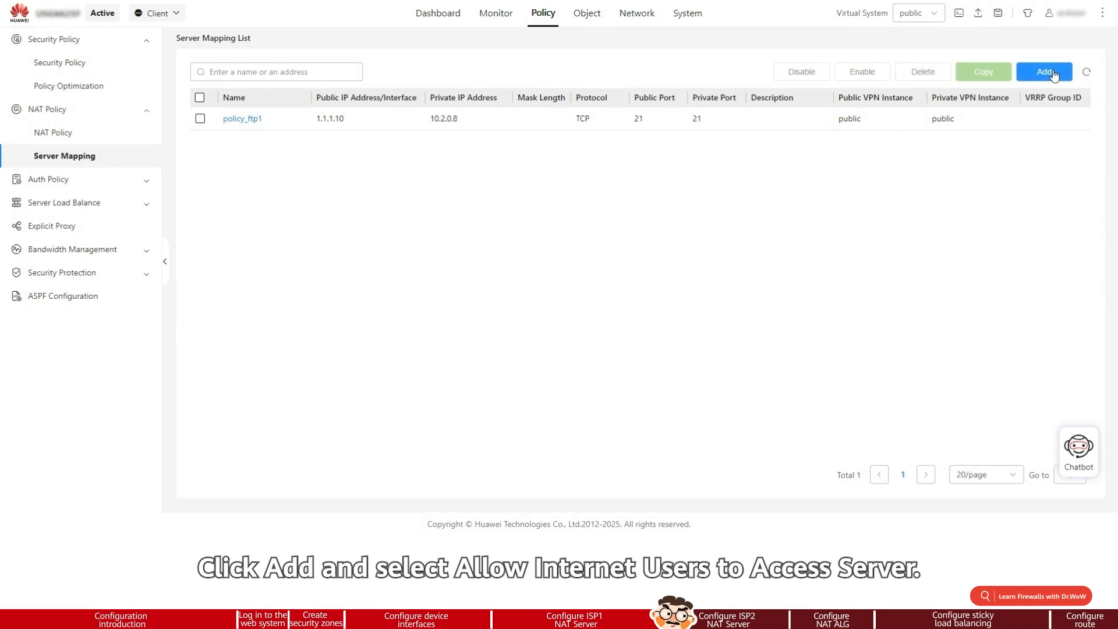
Start a new NAT server mapping named policy_ftp2 and set its zone to untrust2.
text(pol)
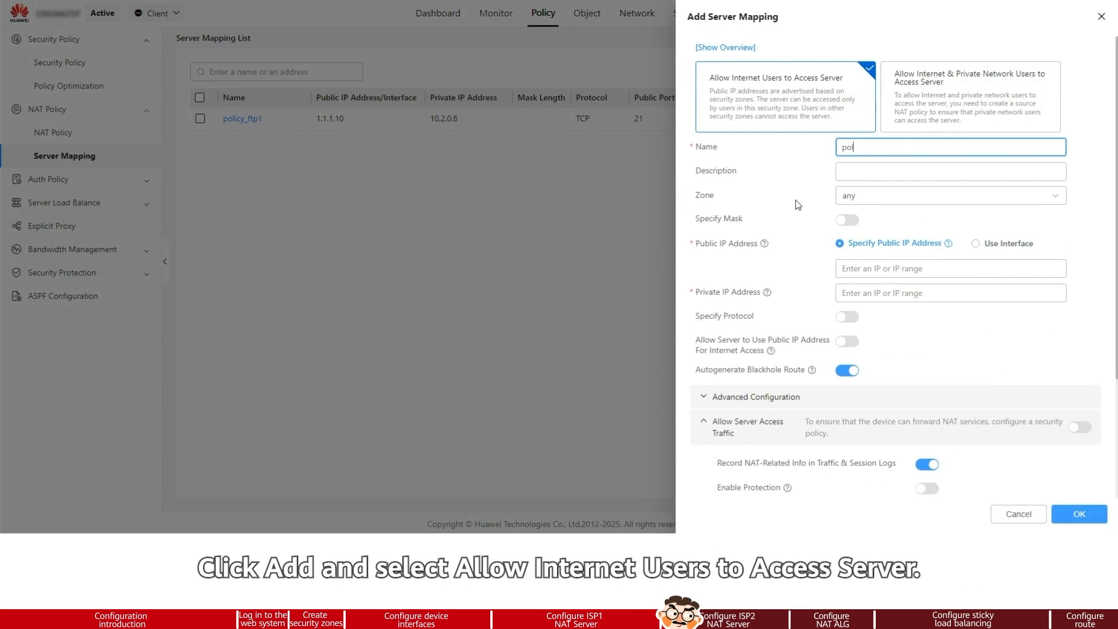
text(icy_ftp2)
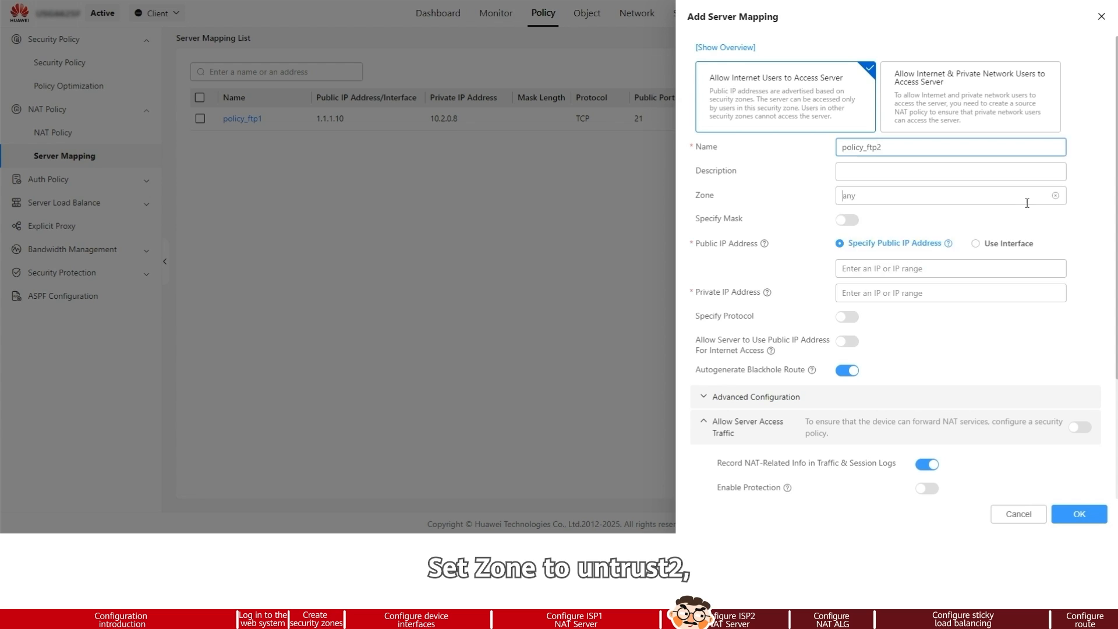
click(943, 195)
click(898, 329)
Set the policy_ftp2 mapping's public IP address to 2.2.2.10 and its private IP address to 10.2.0.8.
click(875, 268)
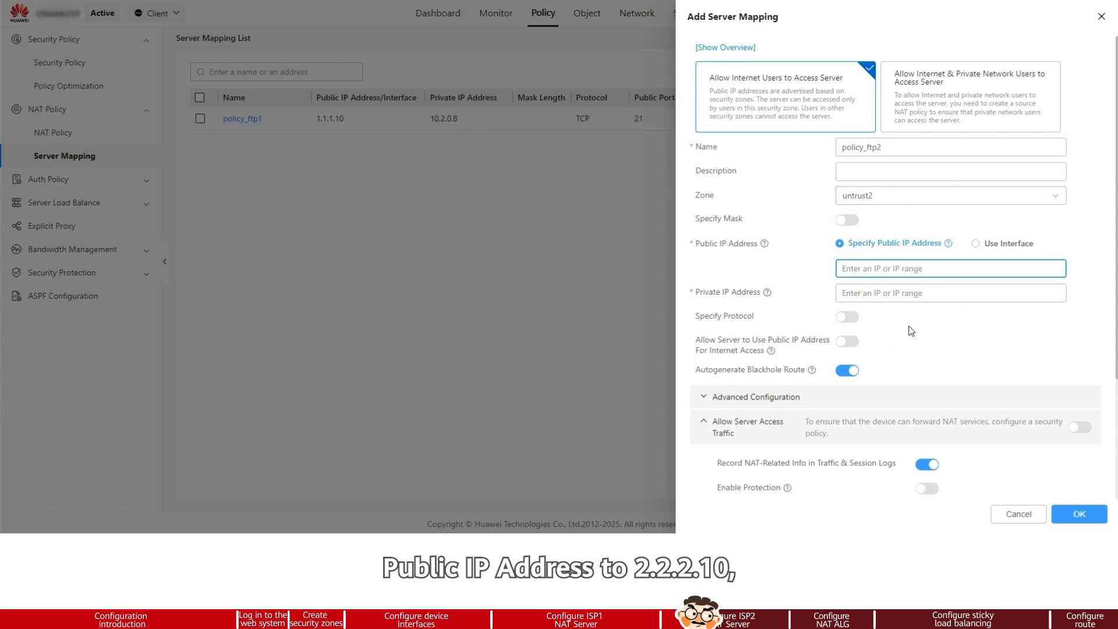
text(2.2.2.10)
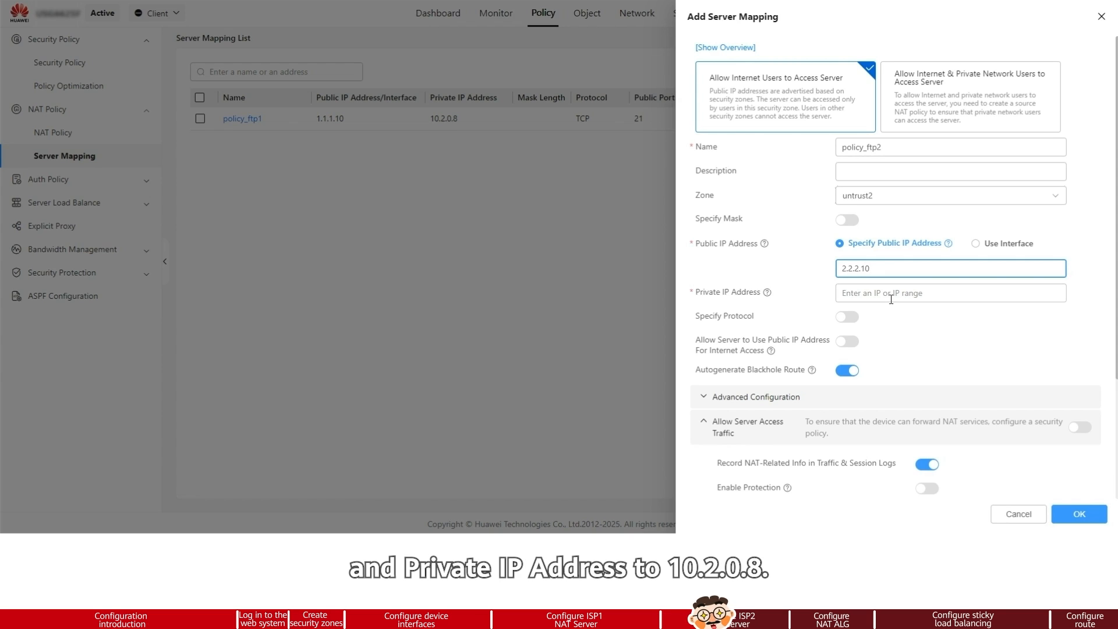
click(892, 298)
text(1)
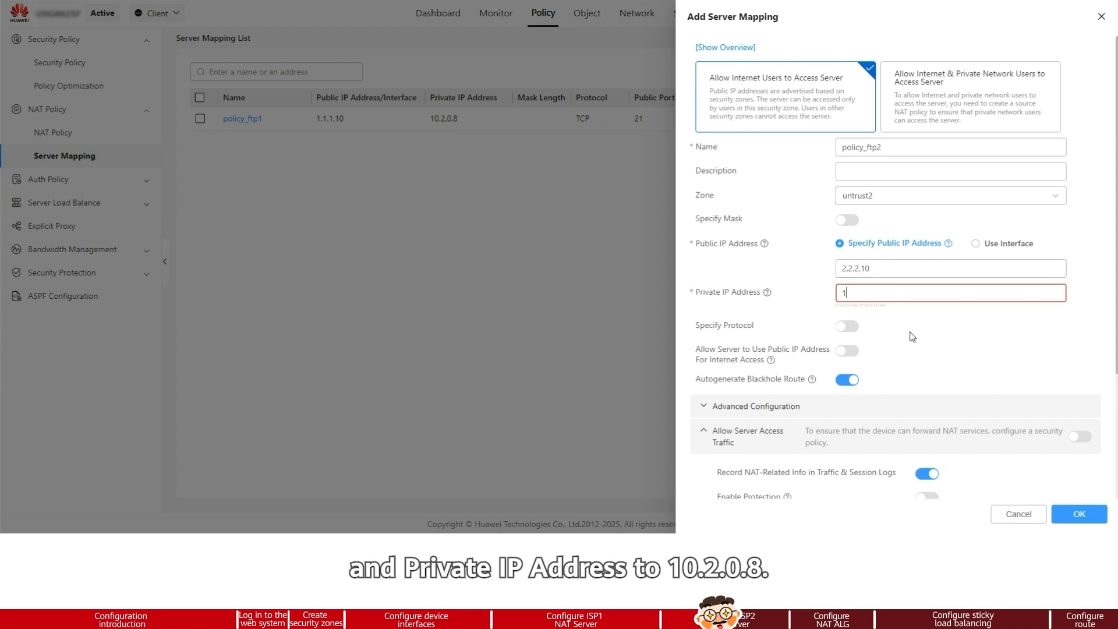
text(0.2.0.8)
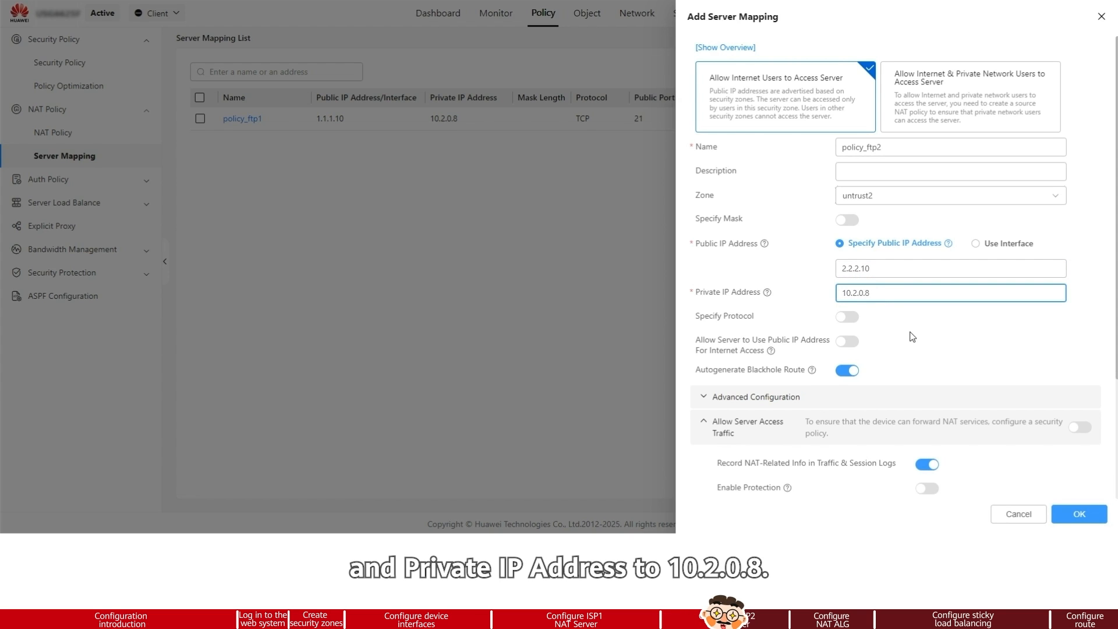
Specify the TCP protocol for policy_ftp2 with public and private ports both set to 21.
click(848, 317)
click(885, 367)
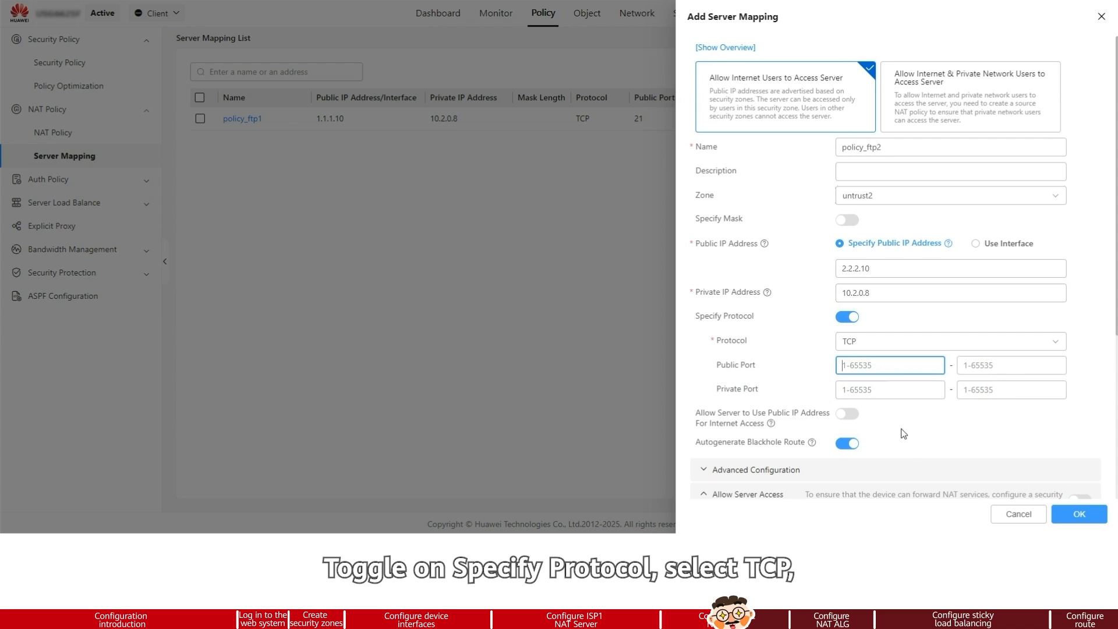
text(21)
key(Tab)
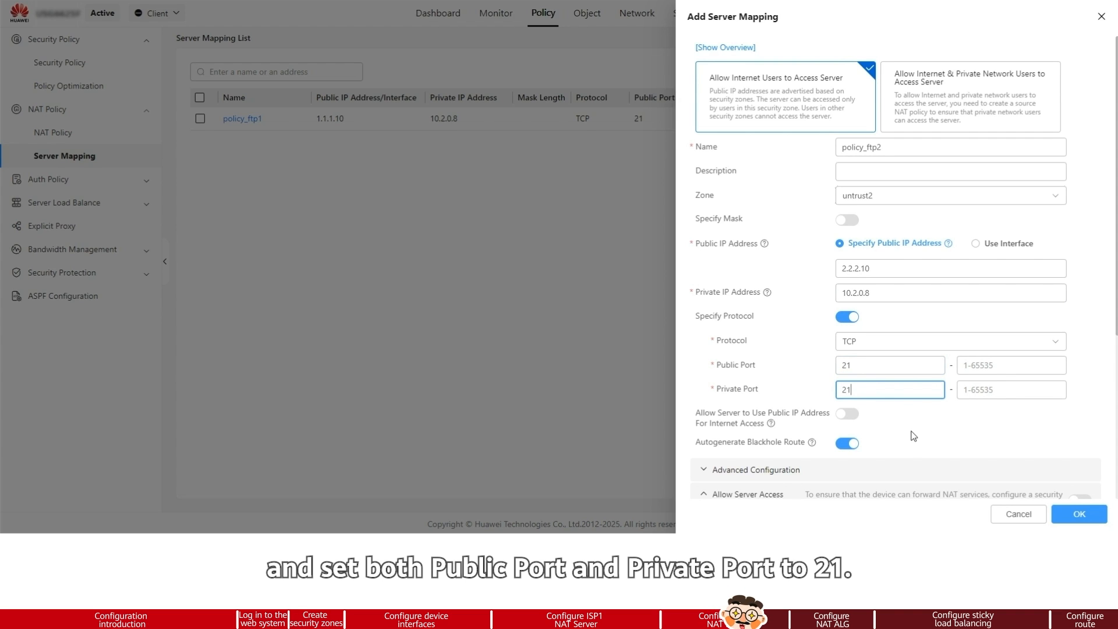
Allow the server to use the public IP address for Internet access, enable Allow Server Access Traffic, and save policy_ftp2.
click(847, 415)
scroll(880, 420, down, 1)
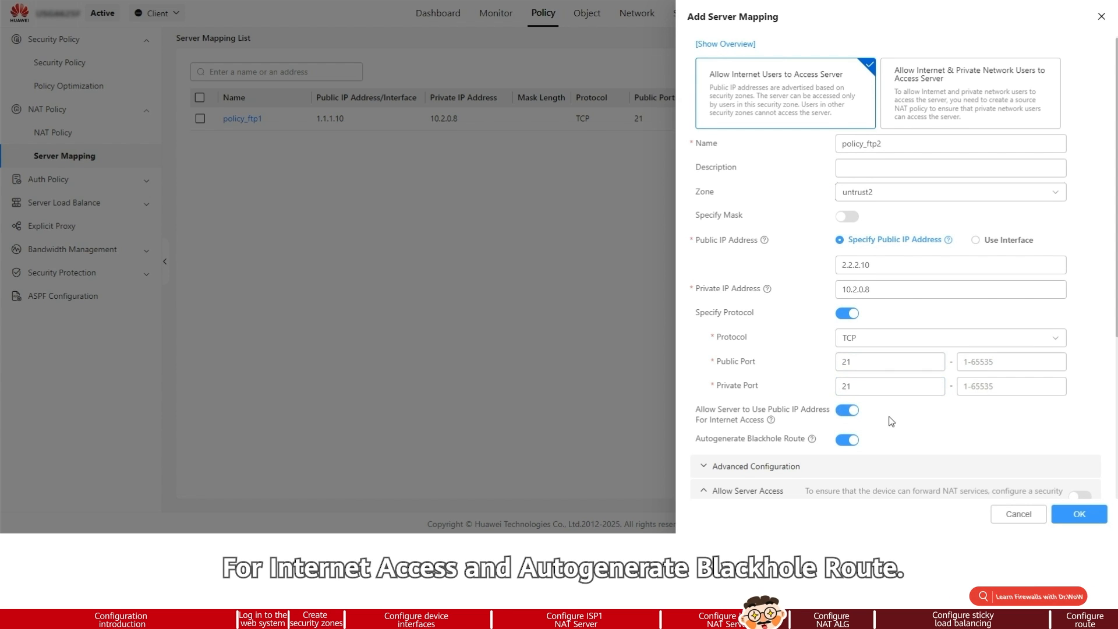
scroll(891, 420, down, 3)
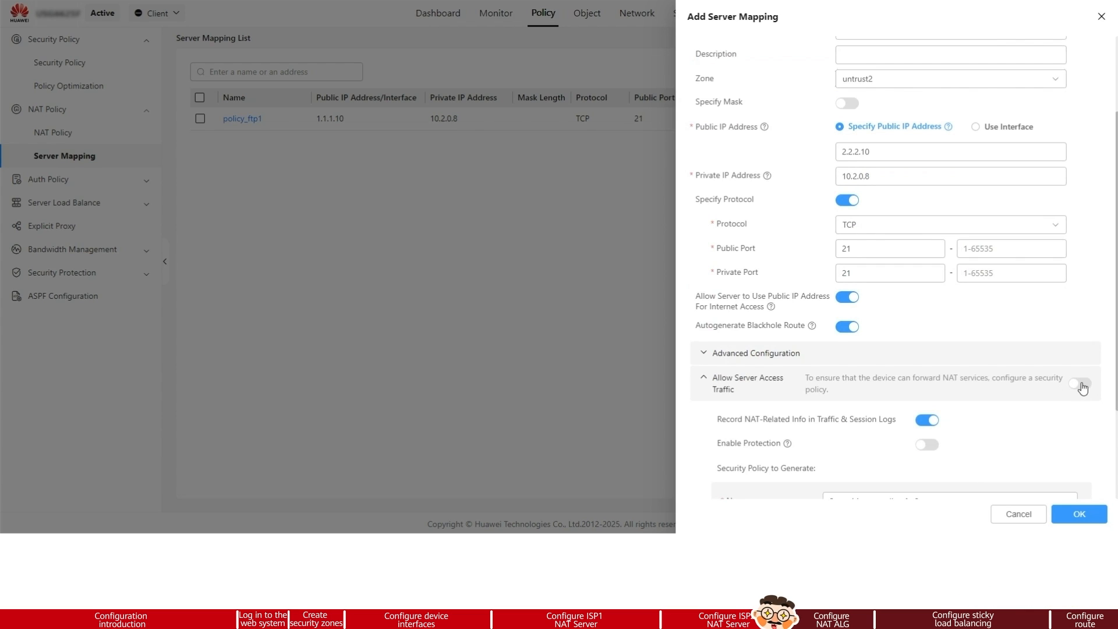
click(1081, 386)
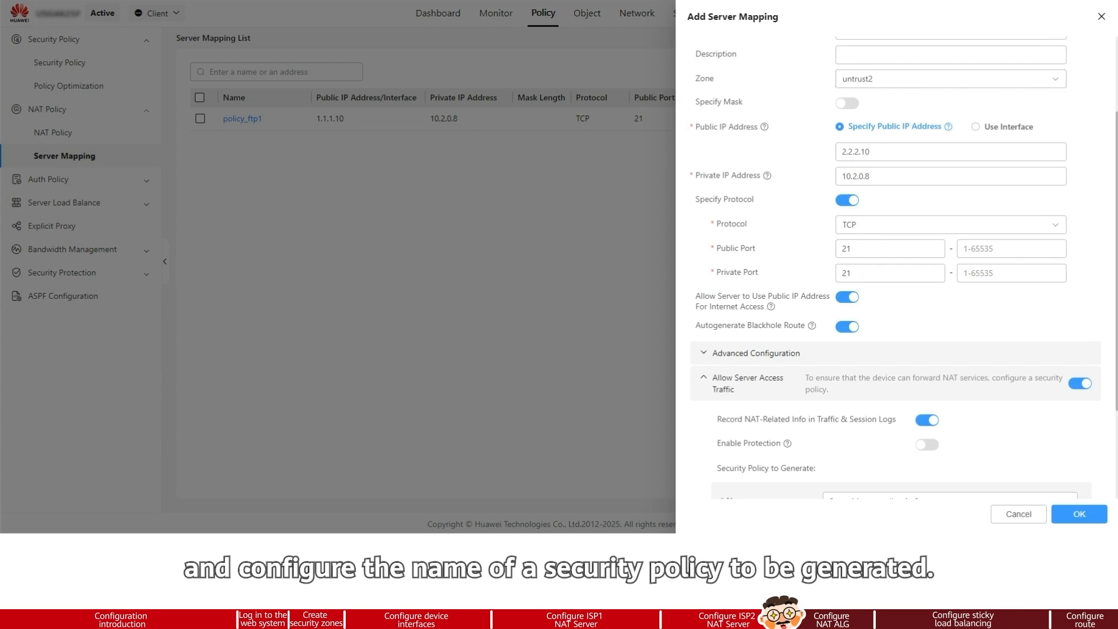
click(1087, 523)
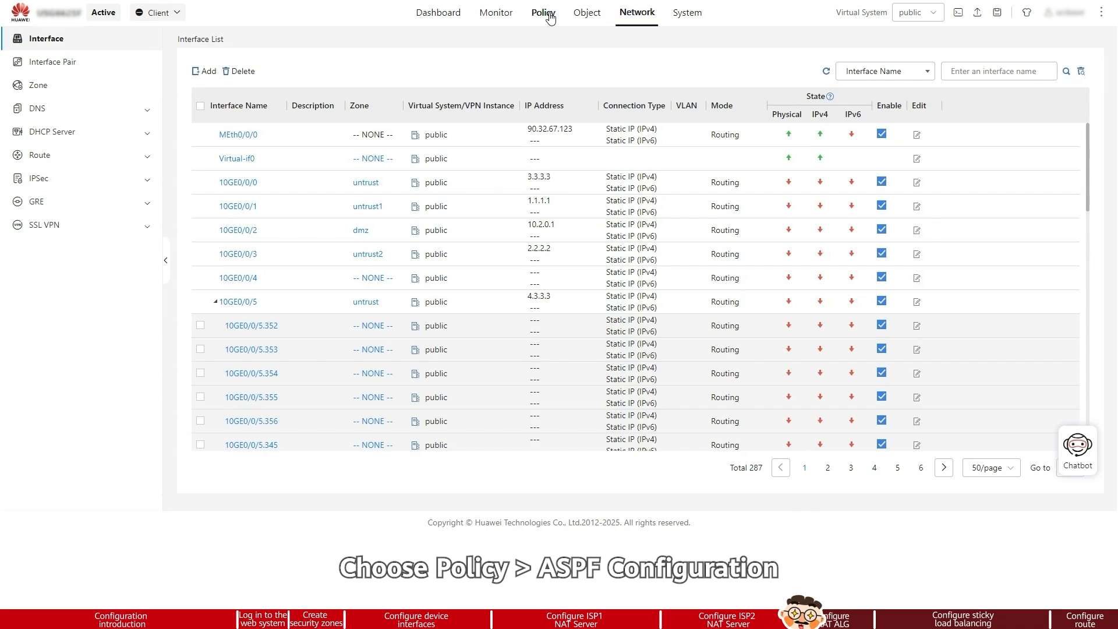
Open the ASPF configuration under the policy settings to set up NAT ALG for the FTP server.
click(548, 14)
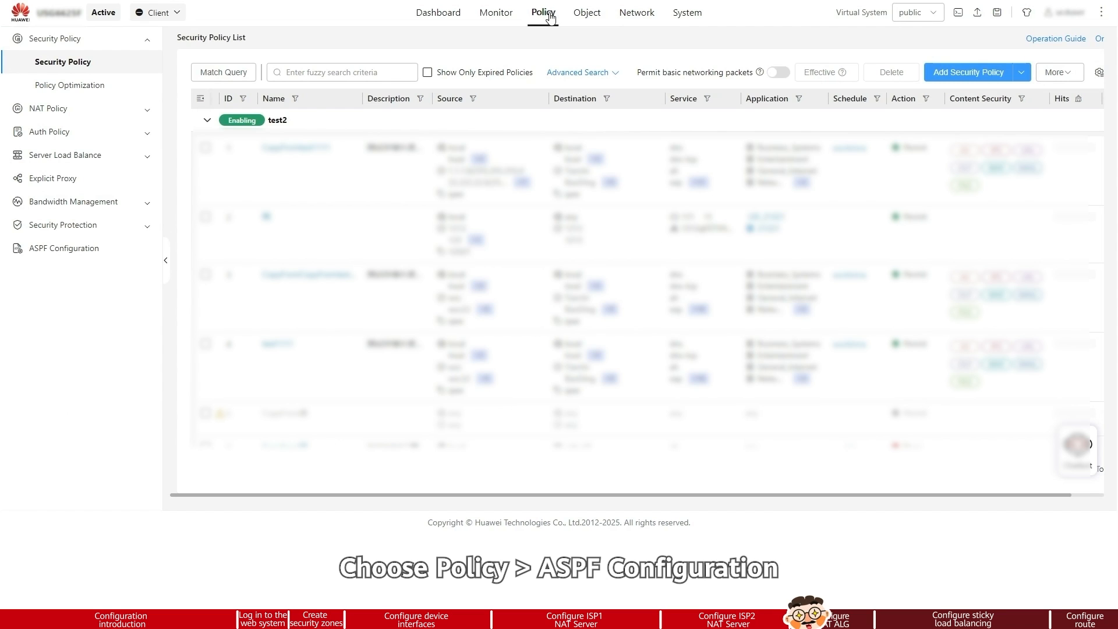
click(90, 257)
click(224, 244)
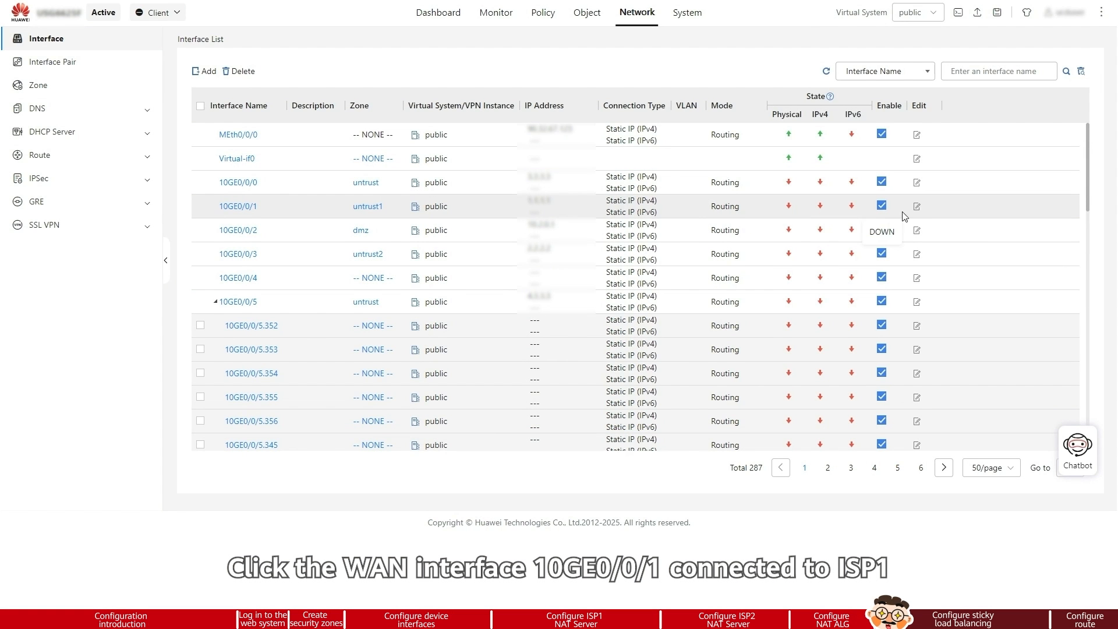
Set the default gateway of interface 10GE0/0/1 to 1.1.1.254 and enable sticky load balancing on it.
click(917, 207)
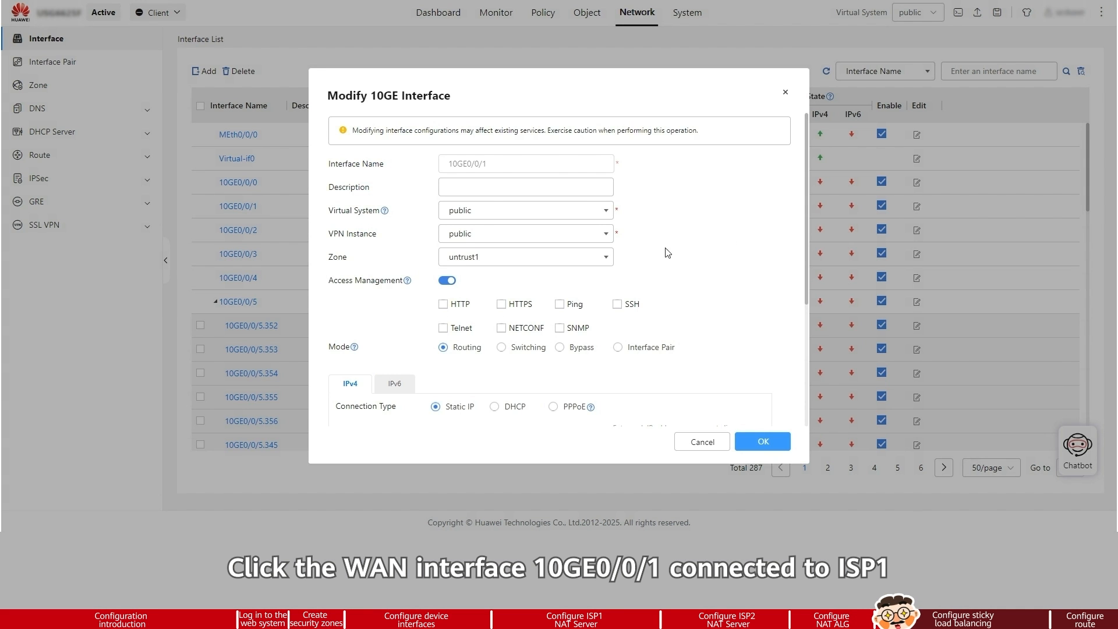
scroll(523, 303, down, 3)
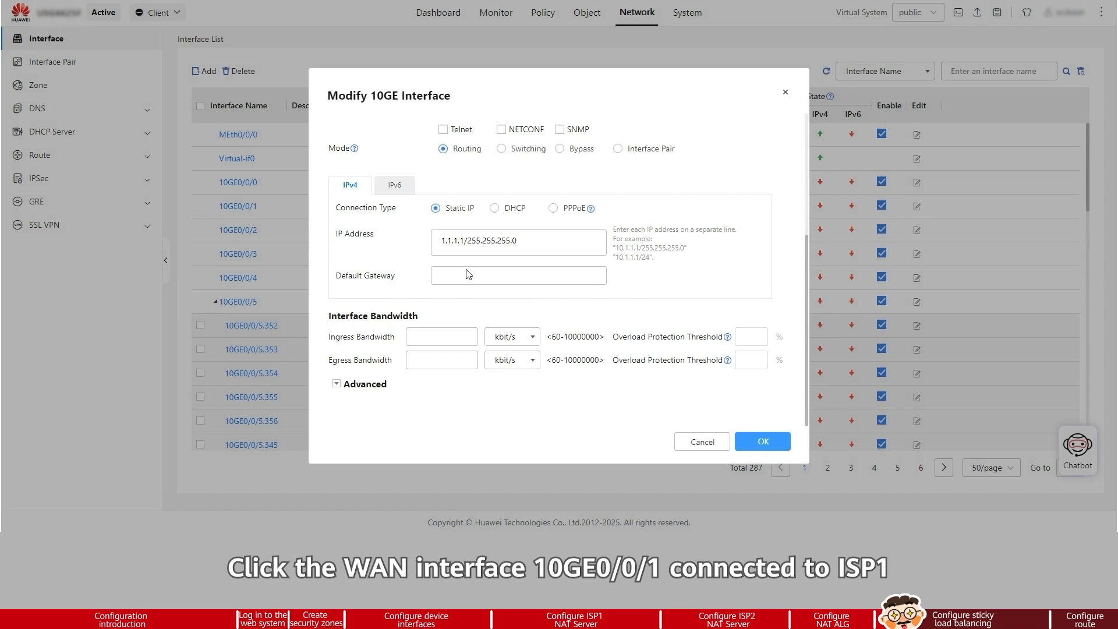
click(469, 274)
text(1)
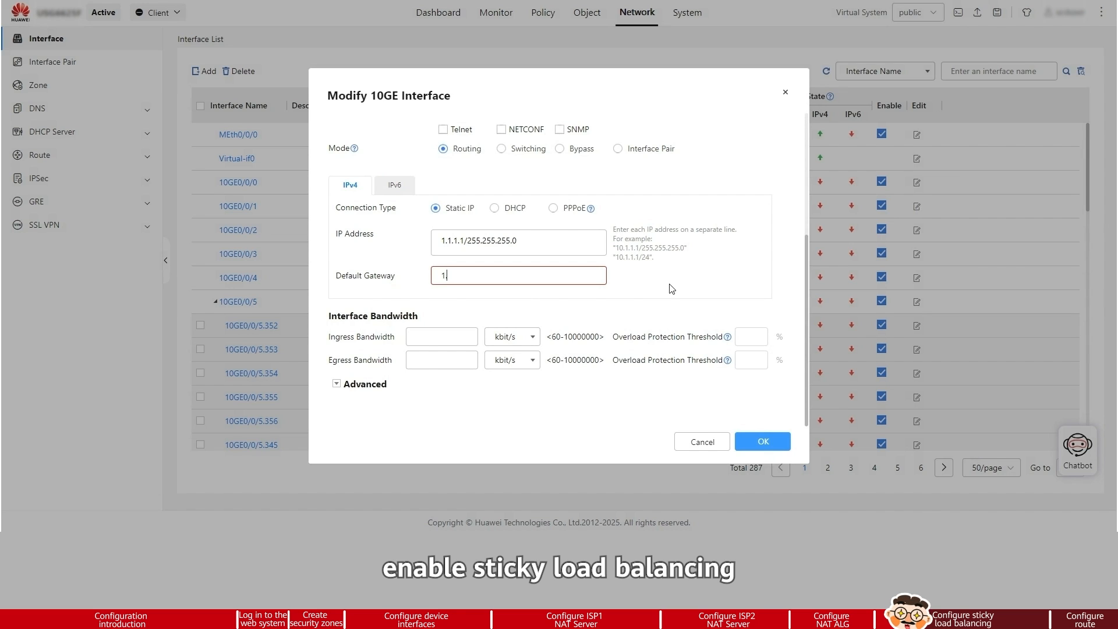
text(.1.1.254)
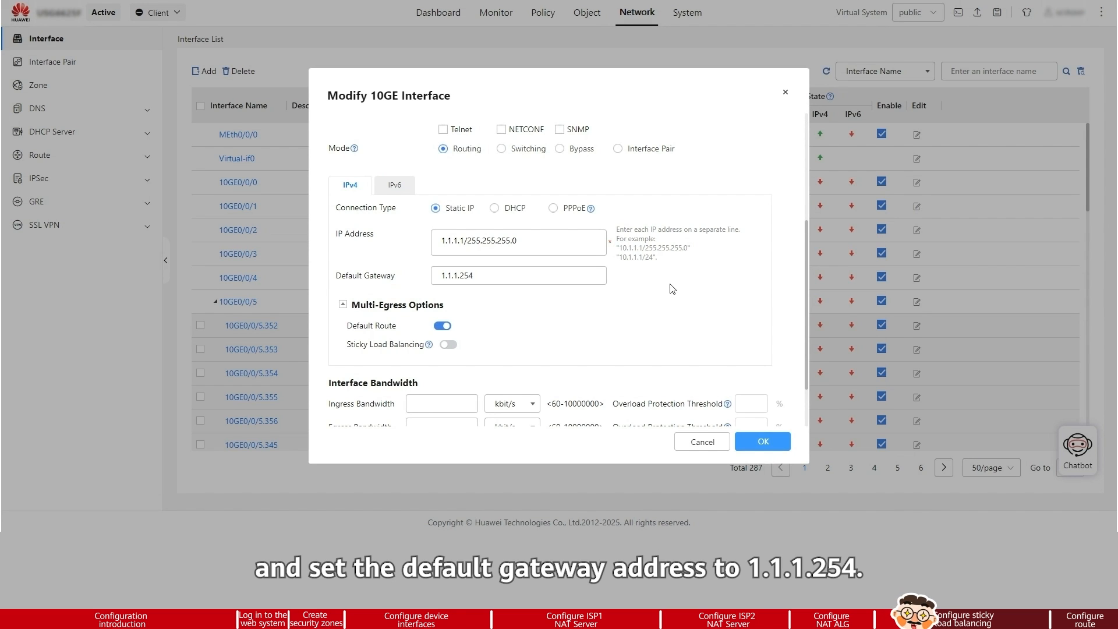
click(448, 345)
click(755, 447)
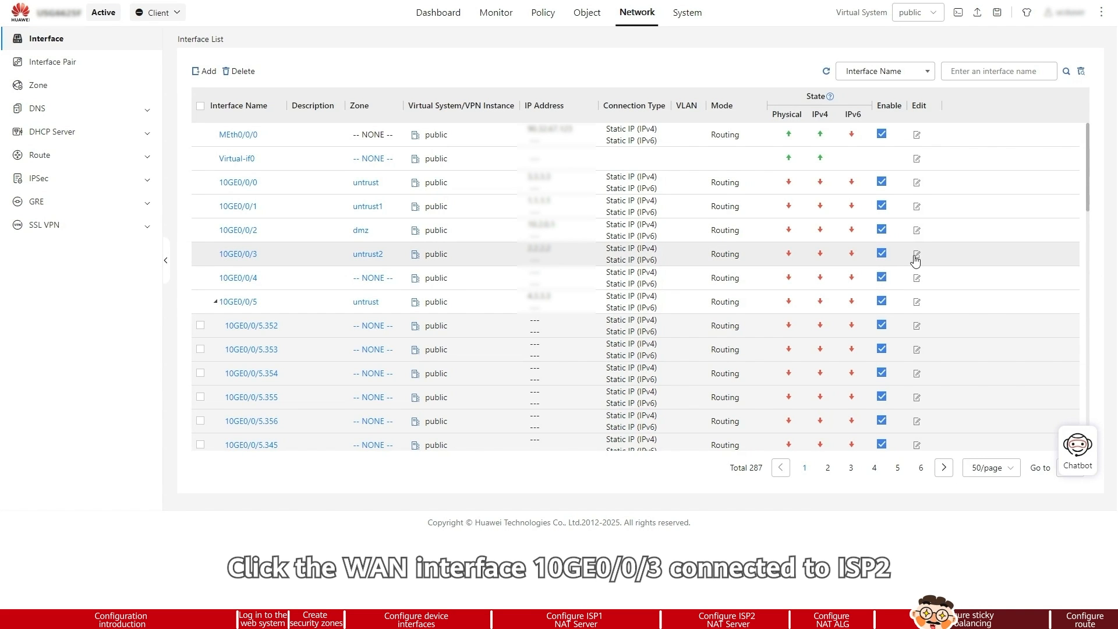
Set the default gateway of interface 10GE0/0/3 to 2.2.2.254 and enable sticky load balancing on it.
click(915, 255)
scroll(680, 285, down, 4)
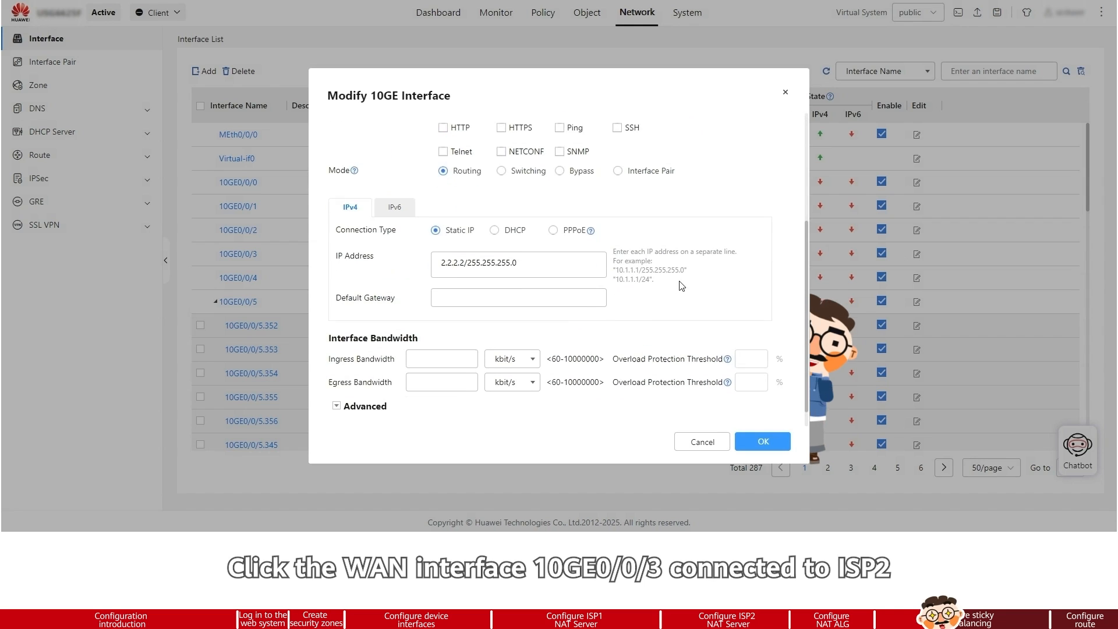
text(2.2.2)
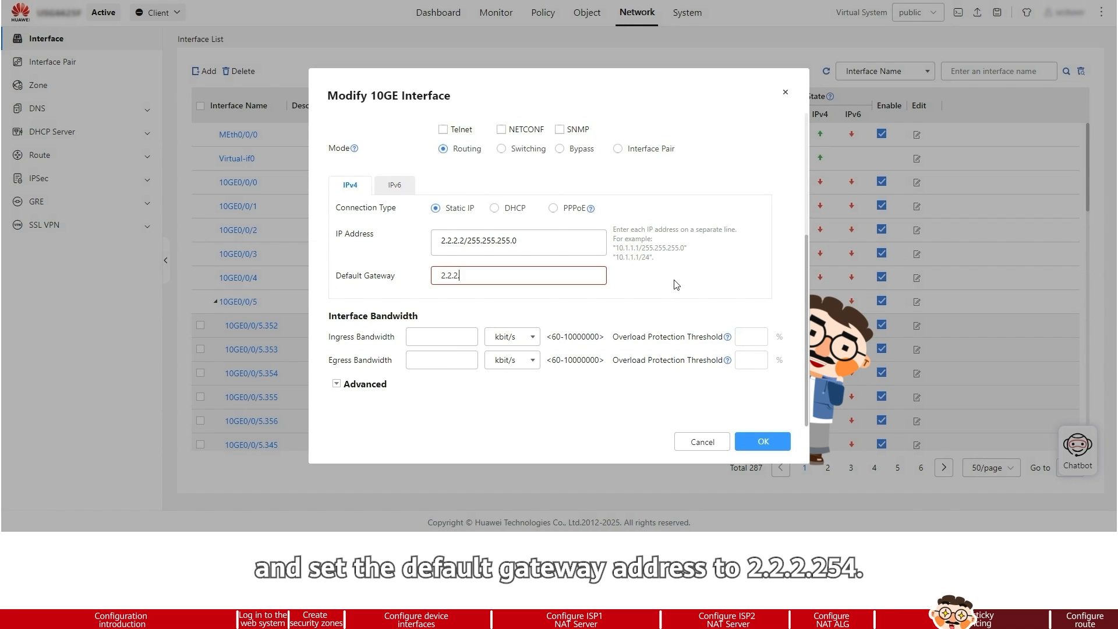
text(.254)
click(454, 346)
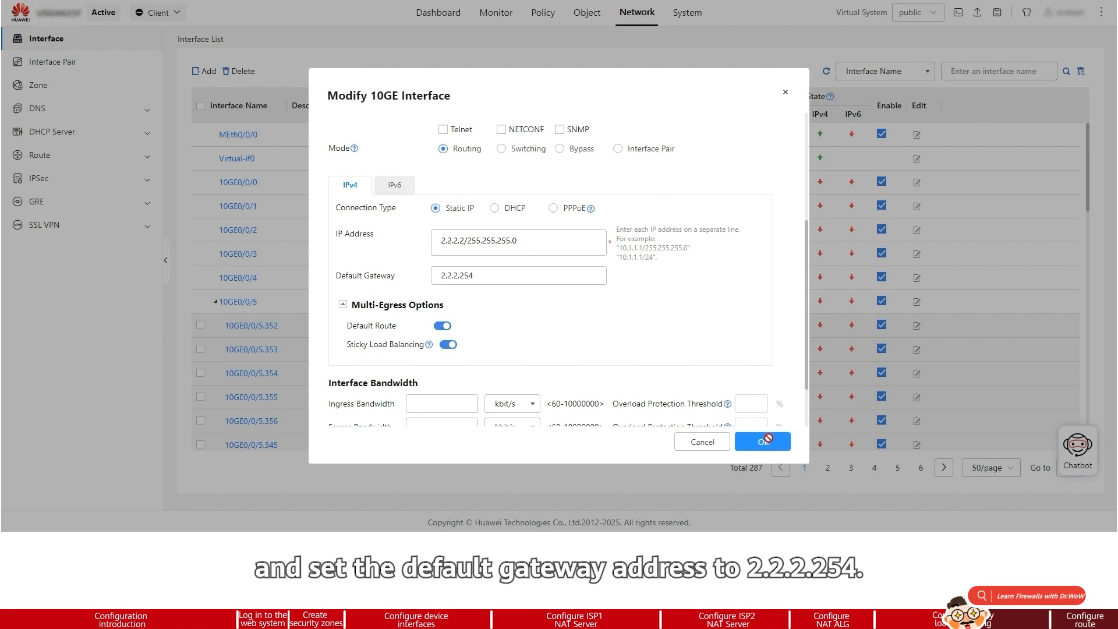